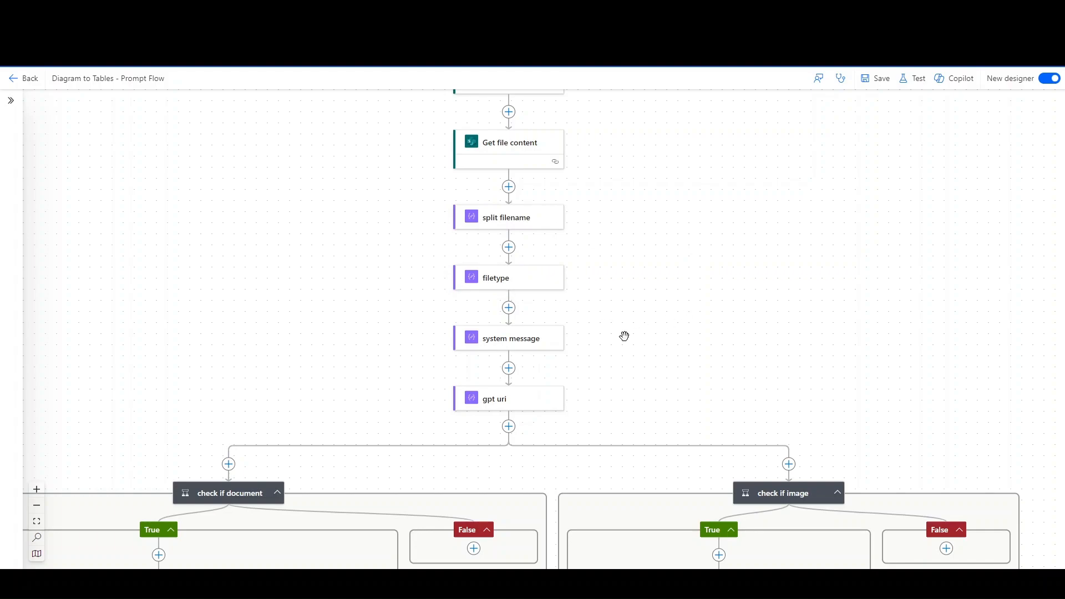
- Review the prompt text in the flow's system message action, and close its details
scroll(617, 340, down, 1)
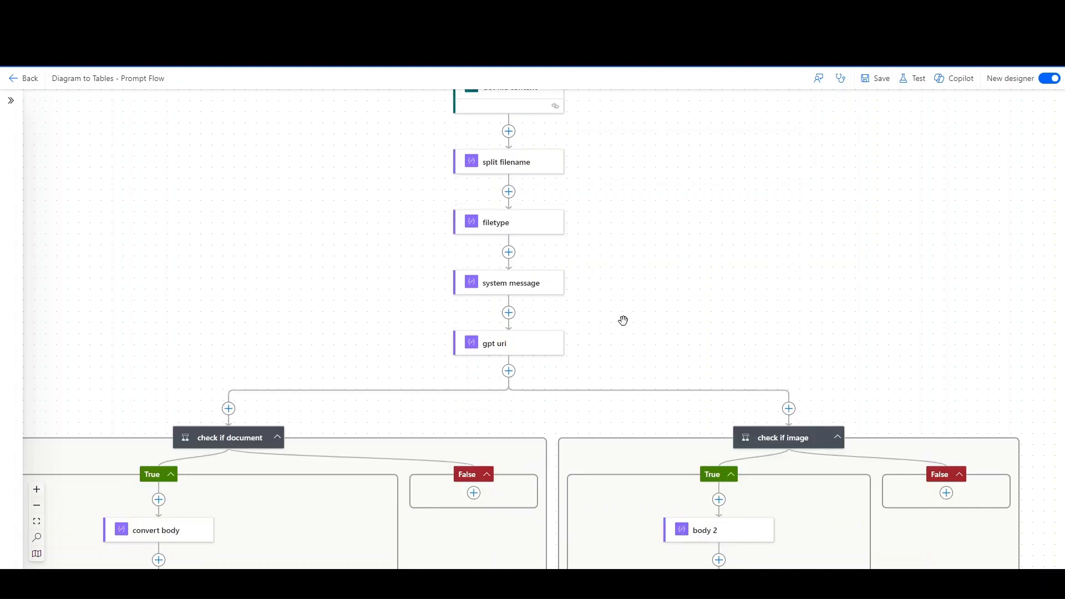
click(550, 288)
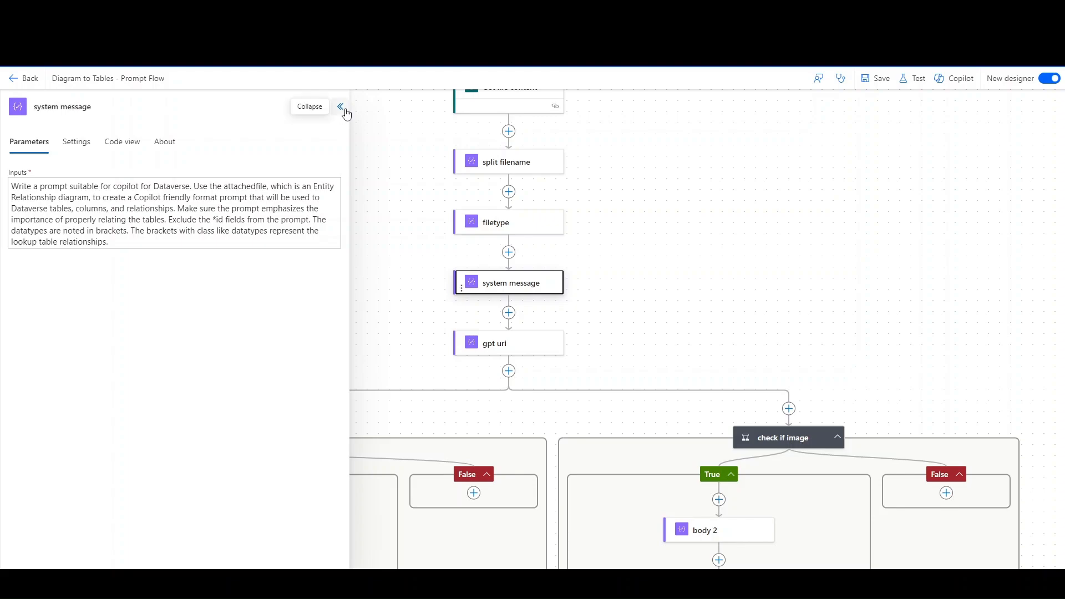
click(342, 109)
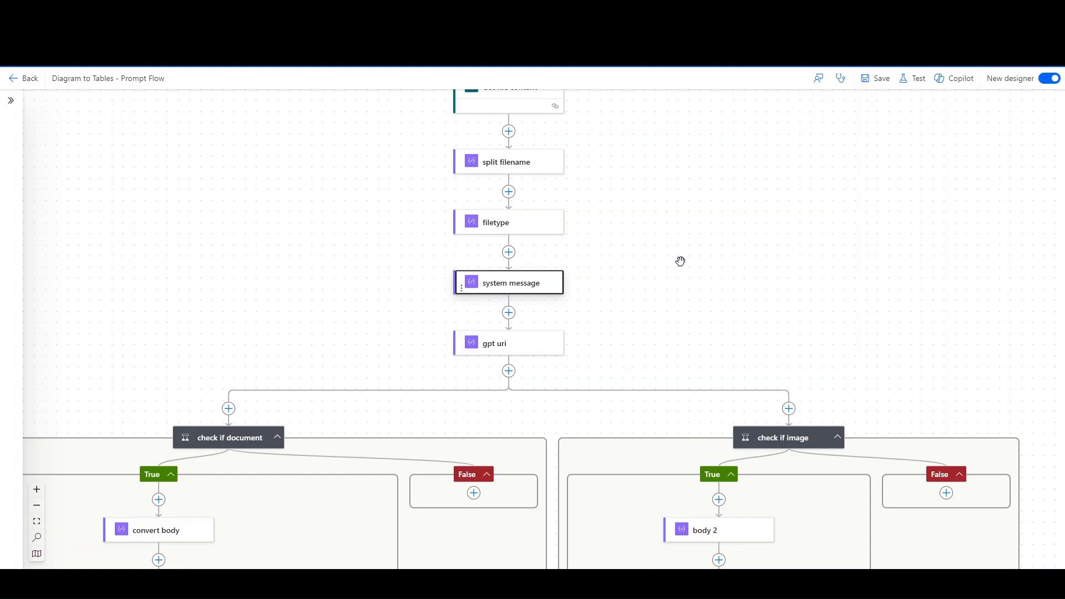
- Examine the actions and status code checks inside the check if document and check if image branches of the flow
scroll(679, 261, down, 1)
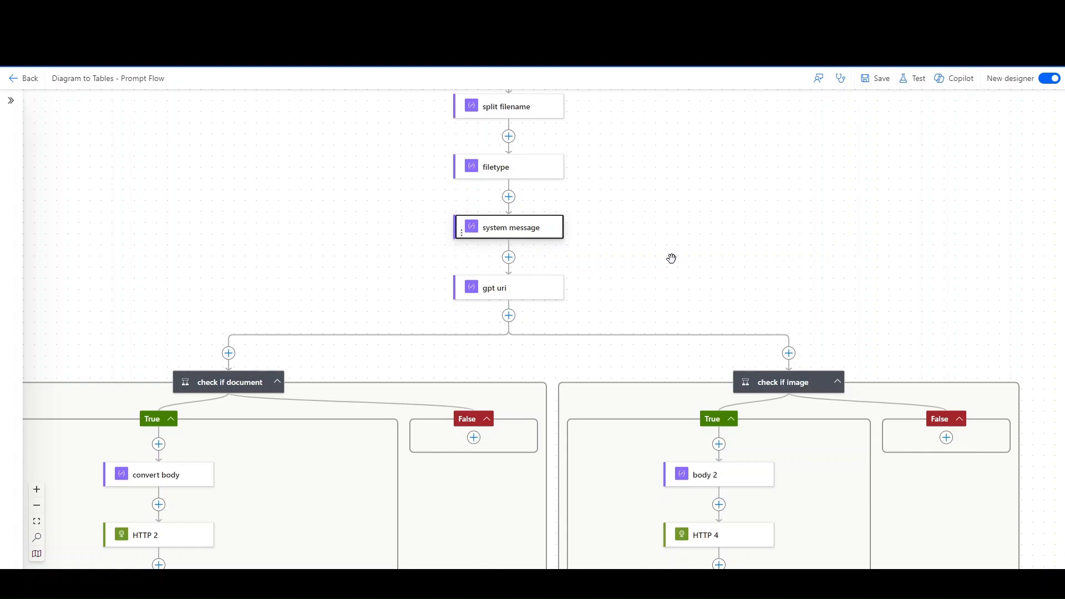
scroll(671, 248, down, 2)
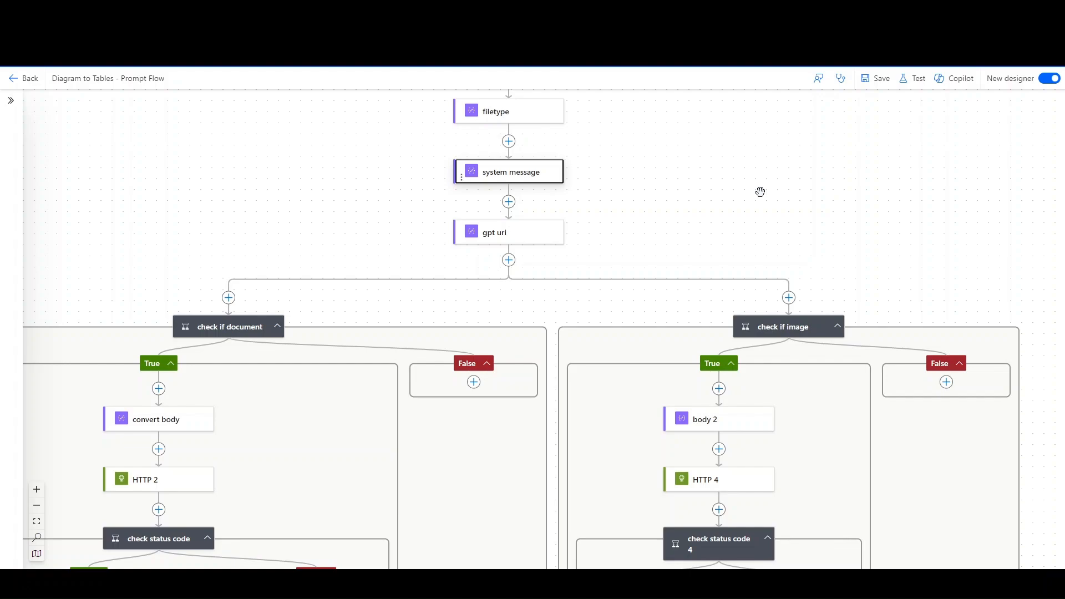
scroll(661, 190, down, 1)
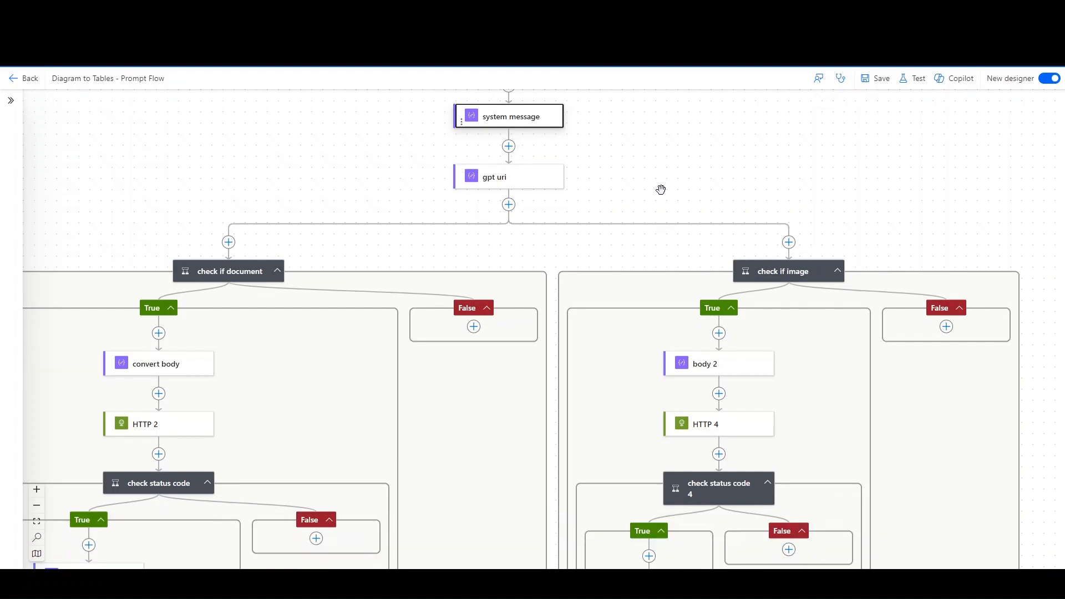
scroll(660, 190, down, 1)
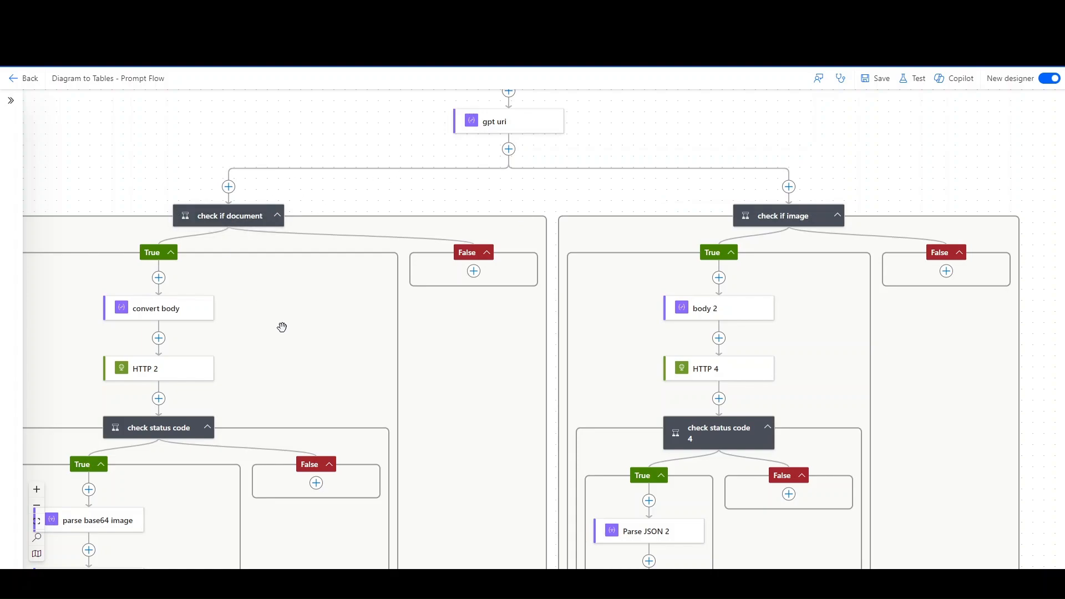
scroll(282, 321, down, 1)
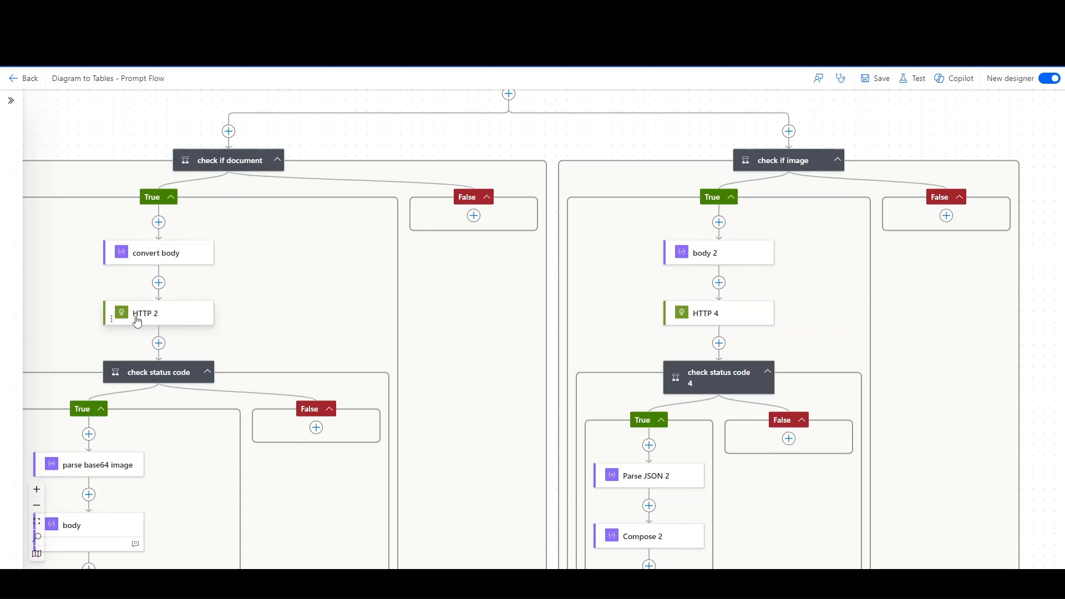
scroll(288, 299, down, 3)
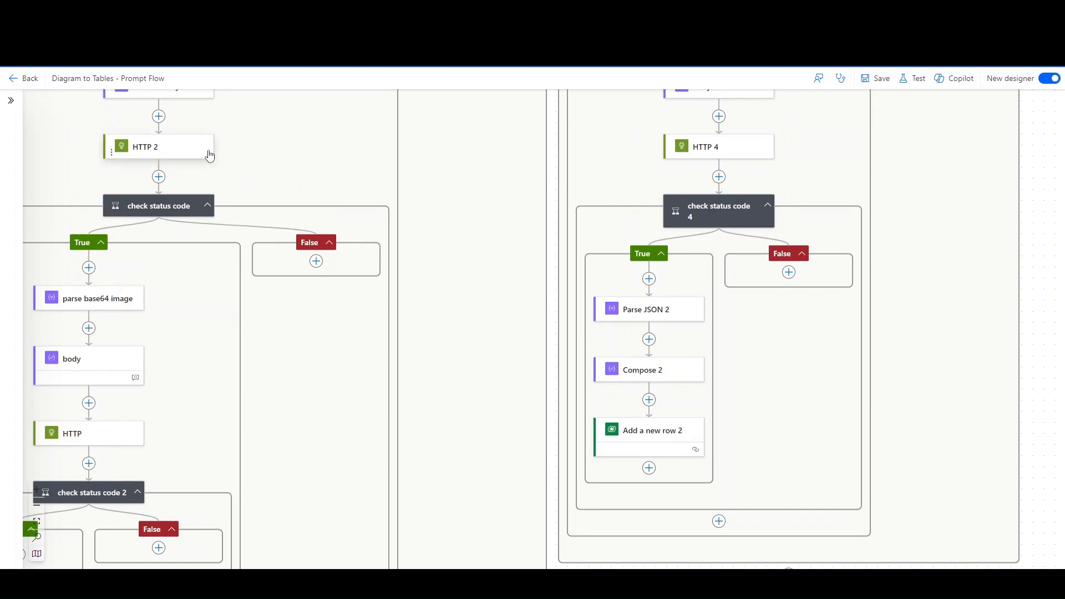
scroll(226, 364, down, 1)
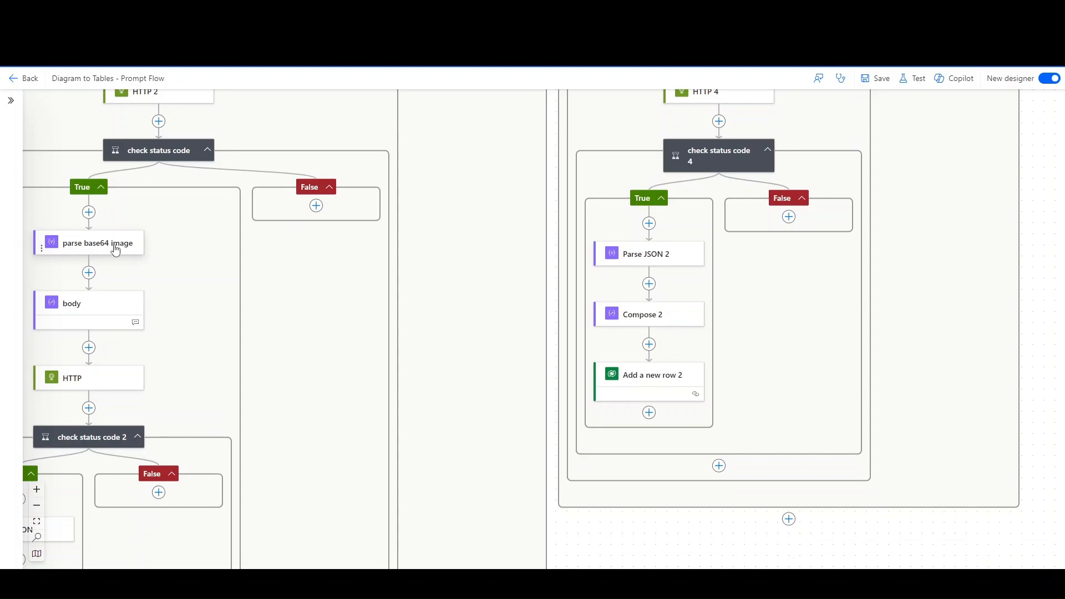
scroll(194, 311, down, 1)
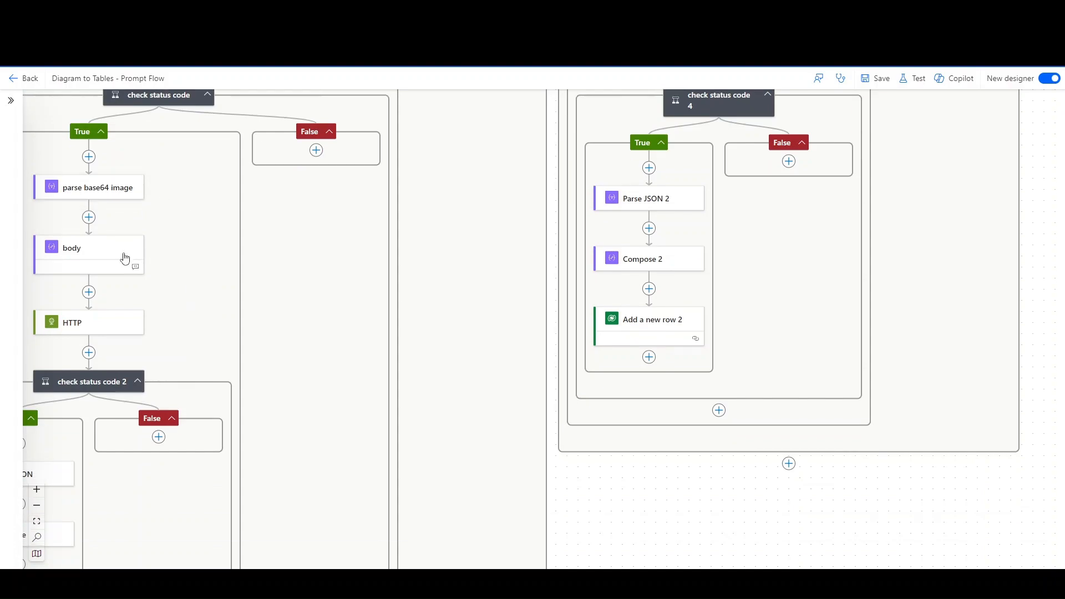
scroll(239, 296, down, 1)
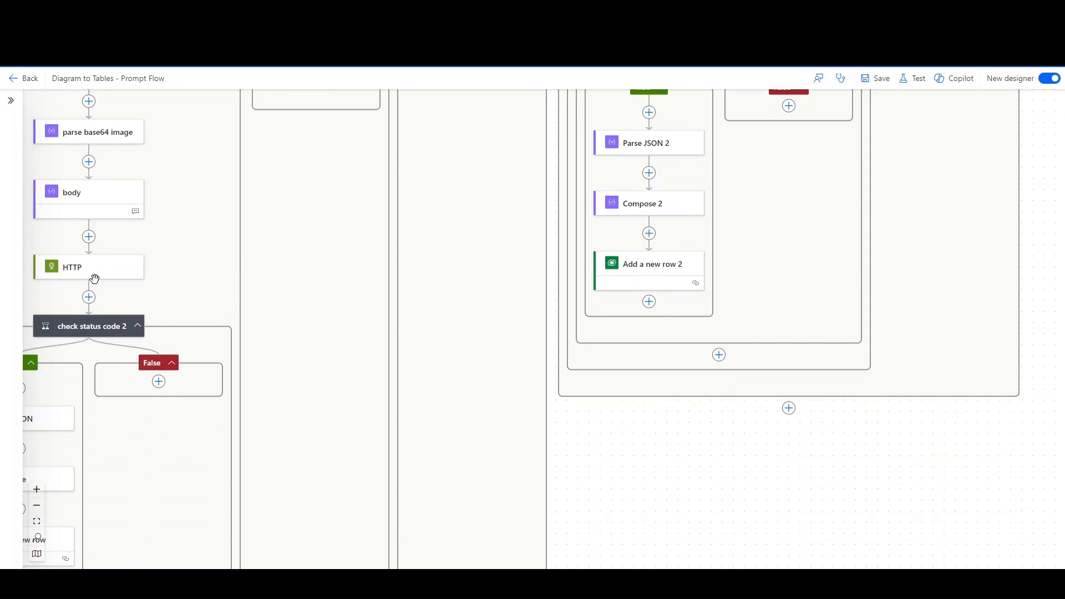
- Review the JSON inputs of the body action under check status code, including the PNG image type and max_tokens value, and close its details
click(100, 202)
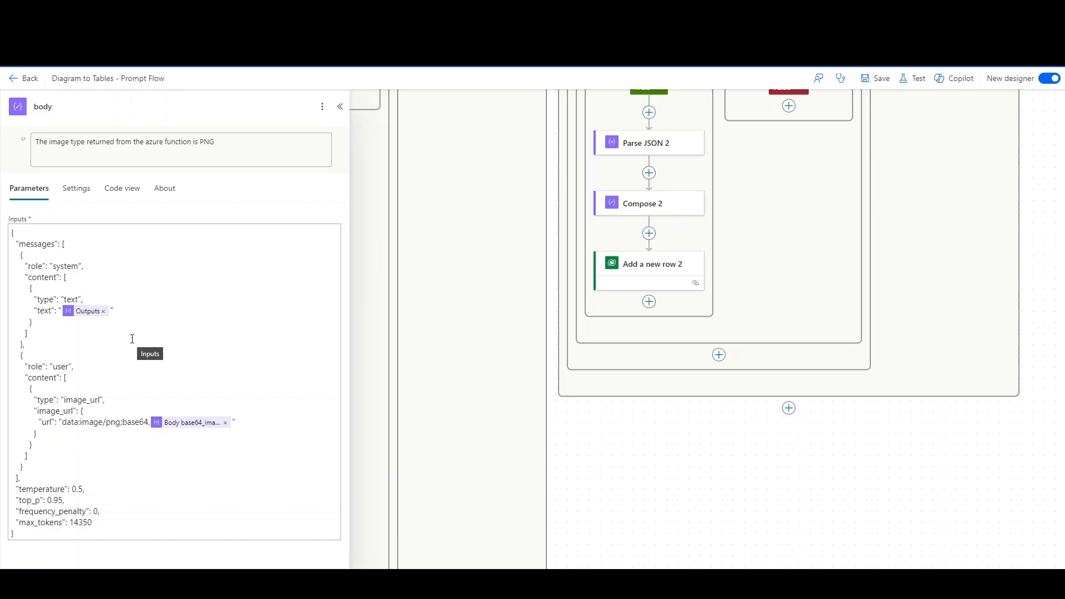
double_click(113, 423)
drag(117, 423, 121, 423)
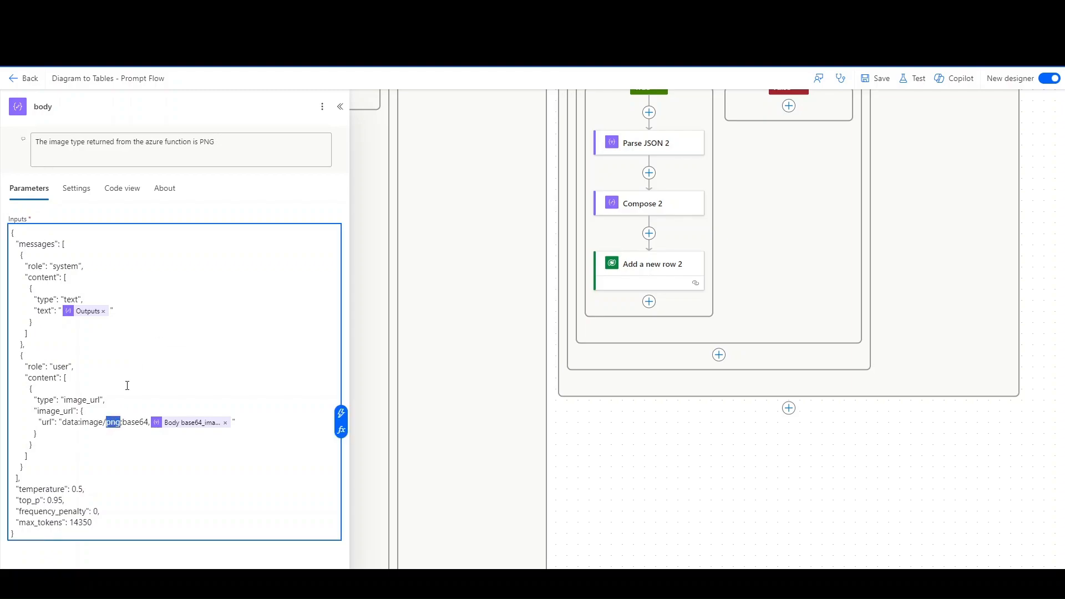
click(121, 392)
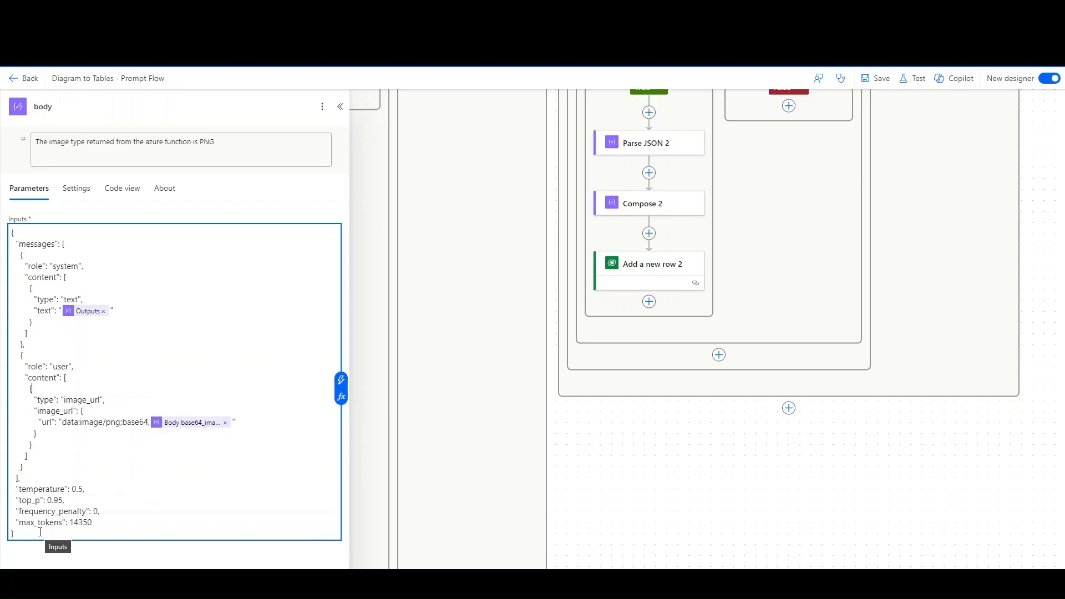
double_click(73, 523)
click(230, 495)
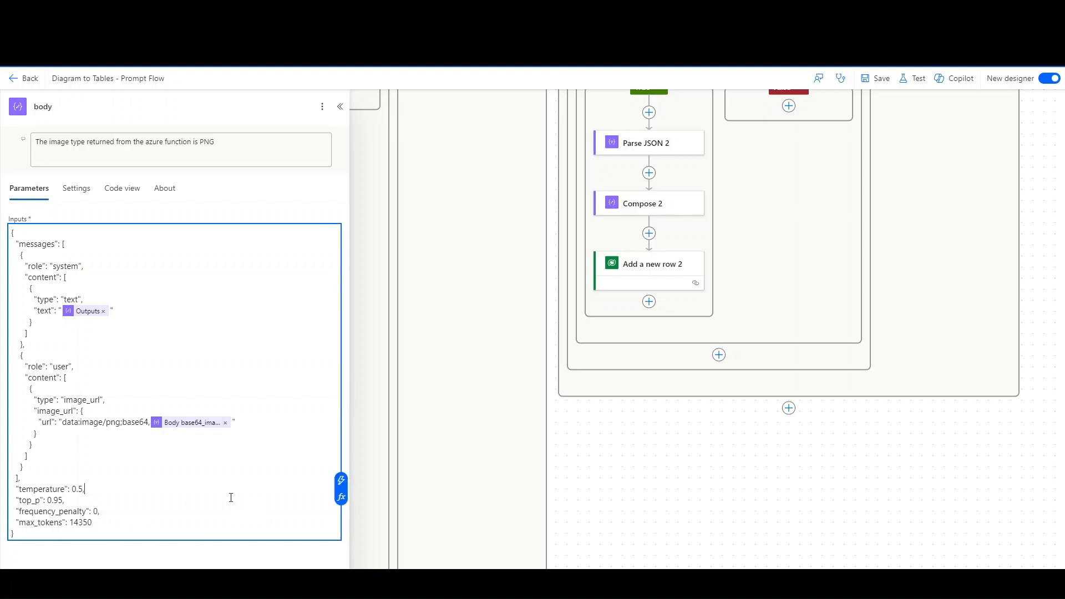
click(96, 525)
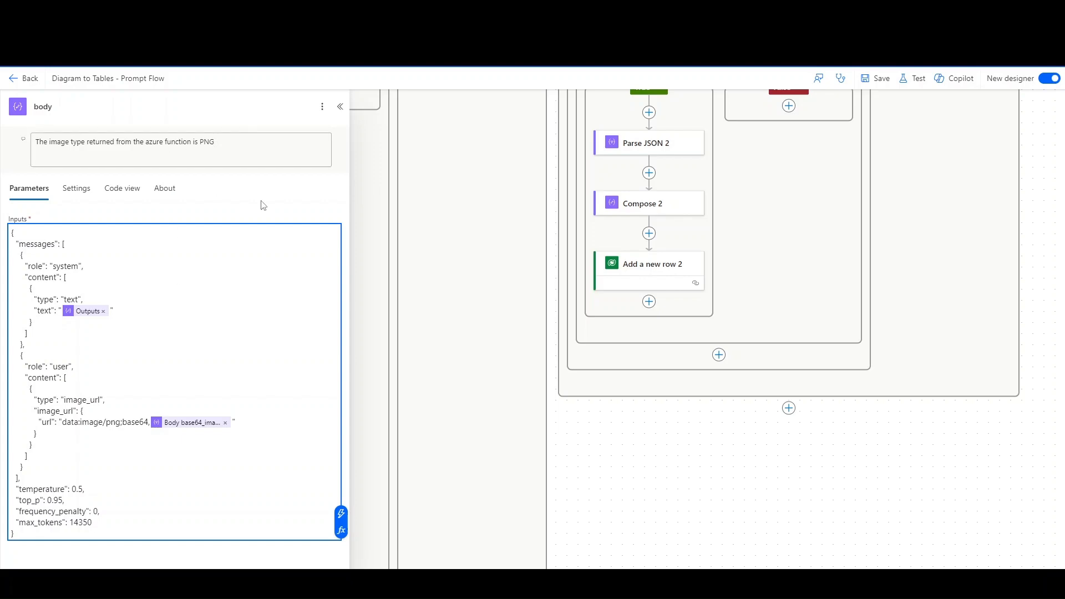
click(340, 107)
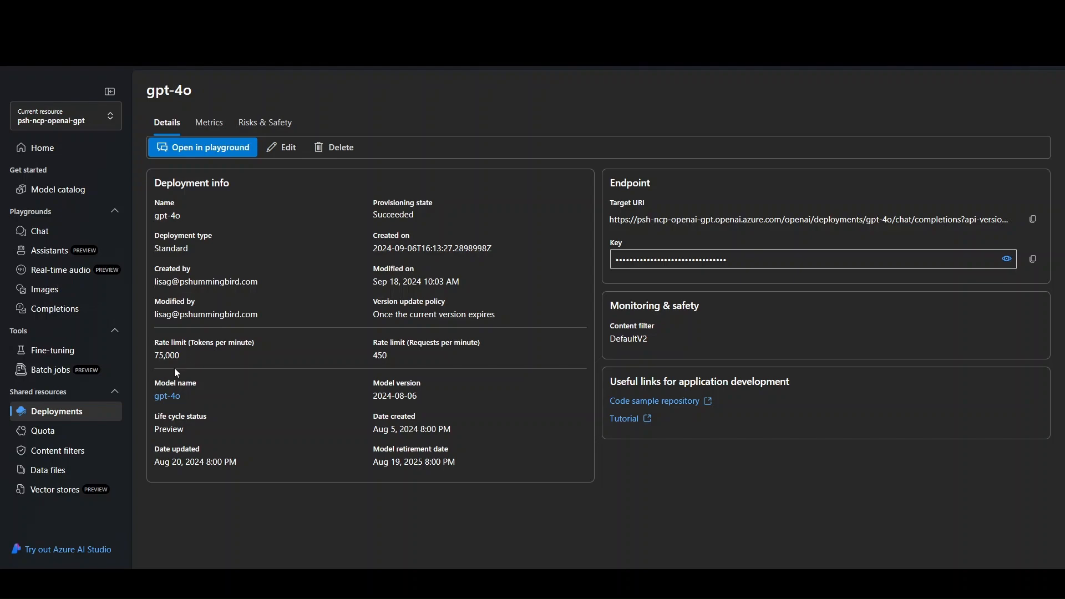
- Switch to the Azure OpenAI portal, list the model deployments and open the gpt-4o deployment
click(67, 411)
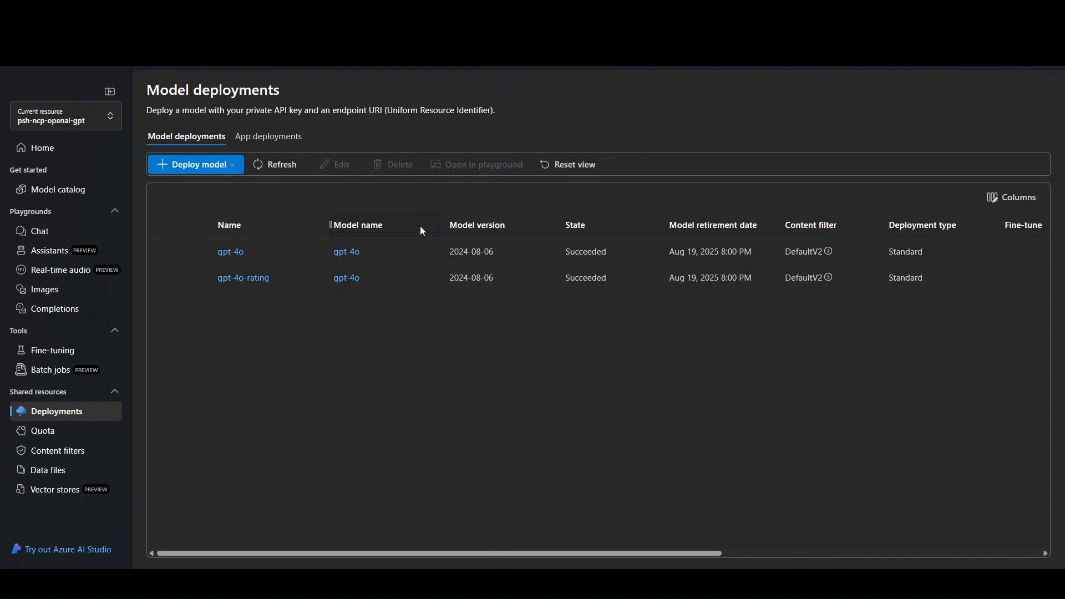
click(233, 253)
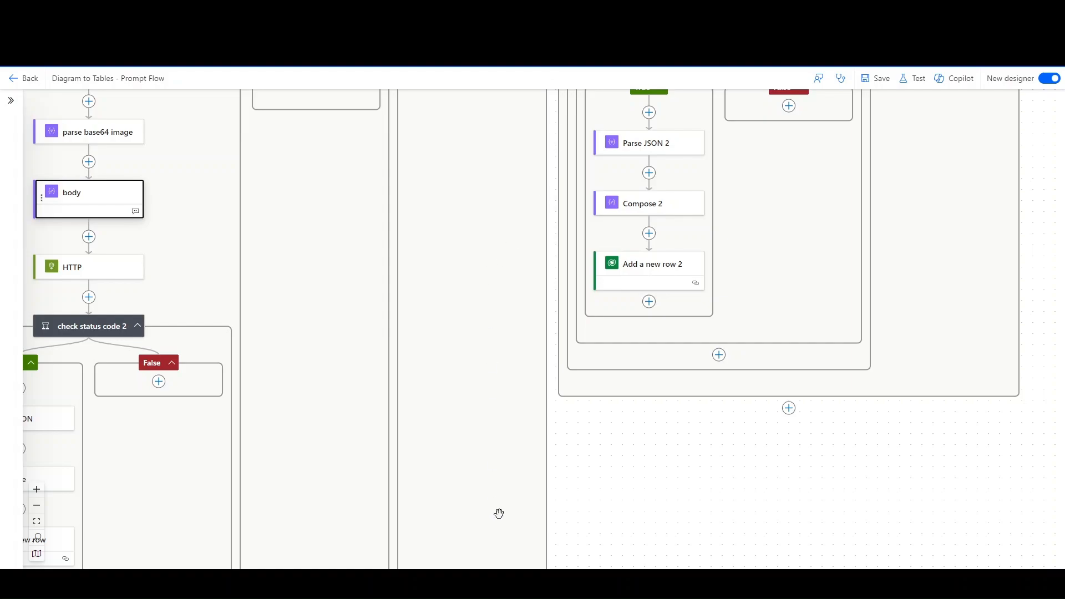
- Return to the flow designer and examine the actions in the True branch of check status code 2
scroll(230, 413, down, 3)
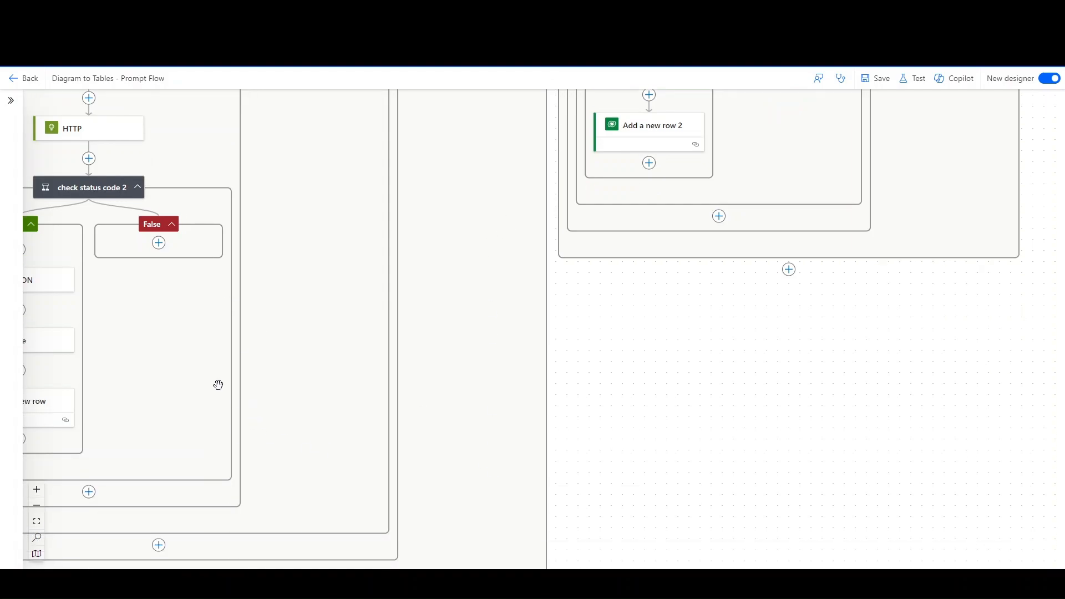
drag(328, 349, 468, 290)
scroll(497, 264, up, 3)
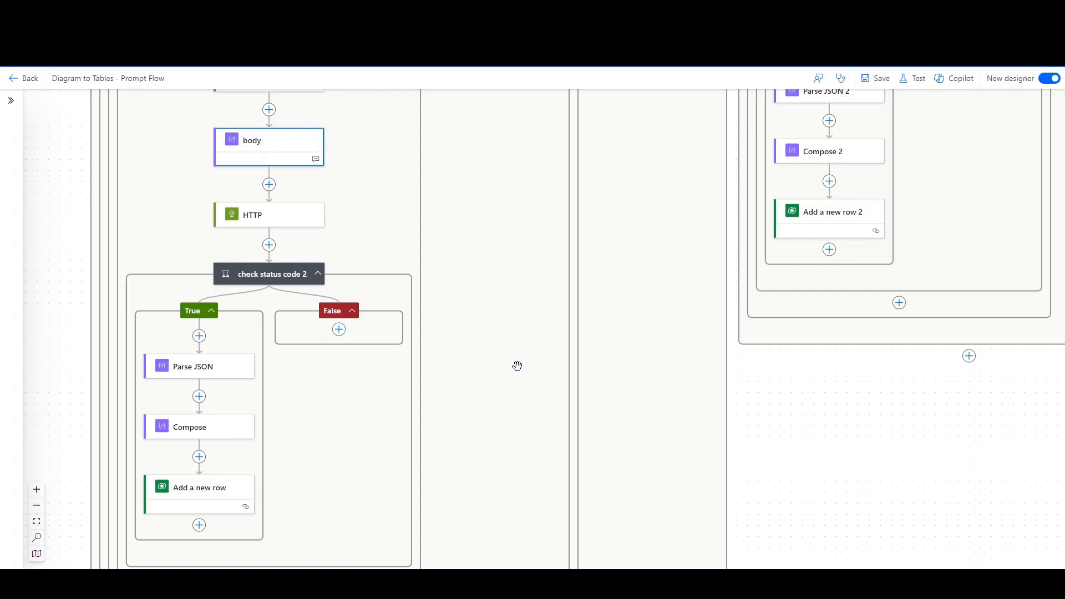
scroll(517, 372, down, 1)
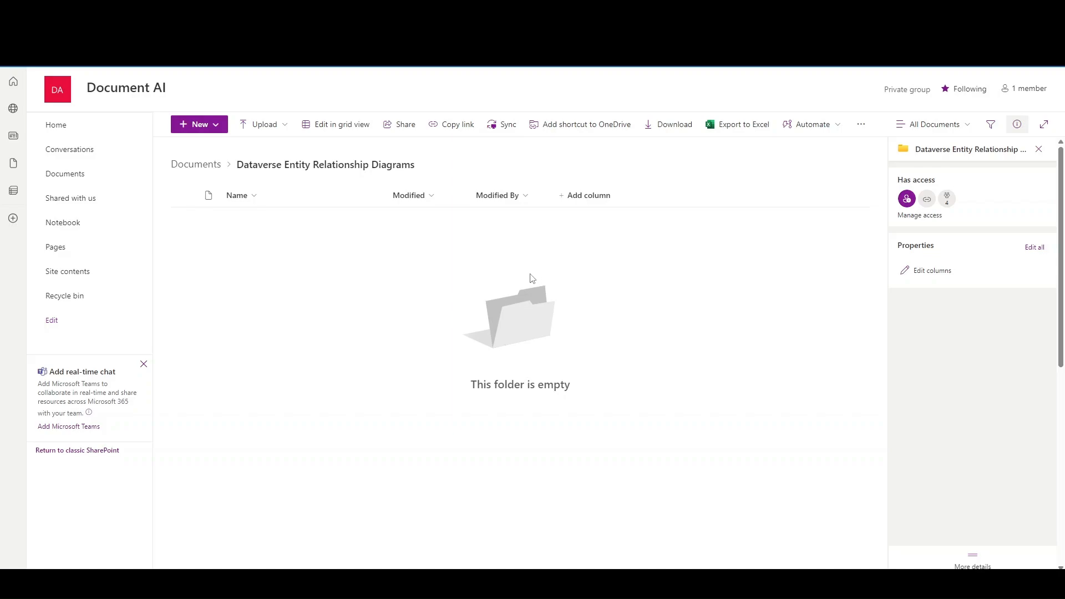
- Upload Document Rating.drawio.pdf to the Dataverse Entity Relationship Diagrams folder on the Document AI SharePoint site
click(262, 136)
click(251, 146)
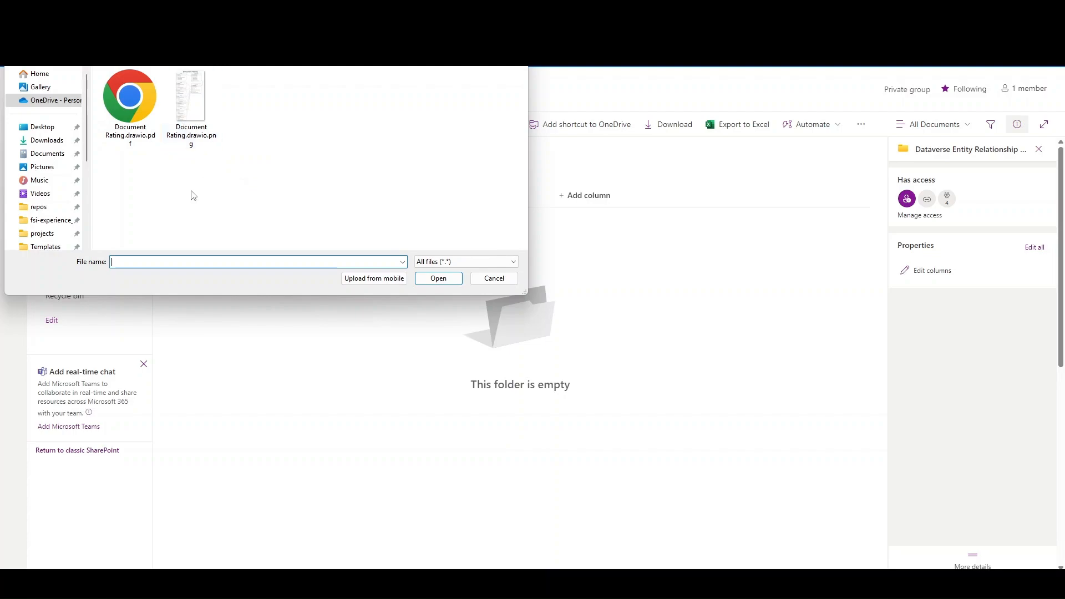
click(119, 117)
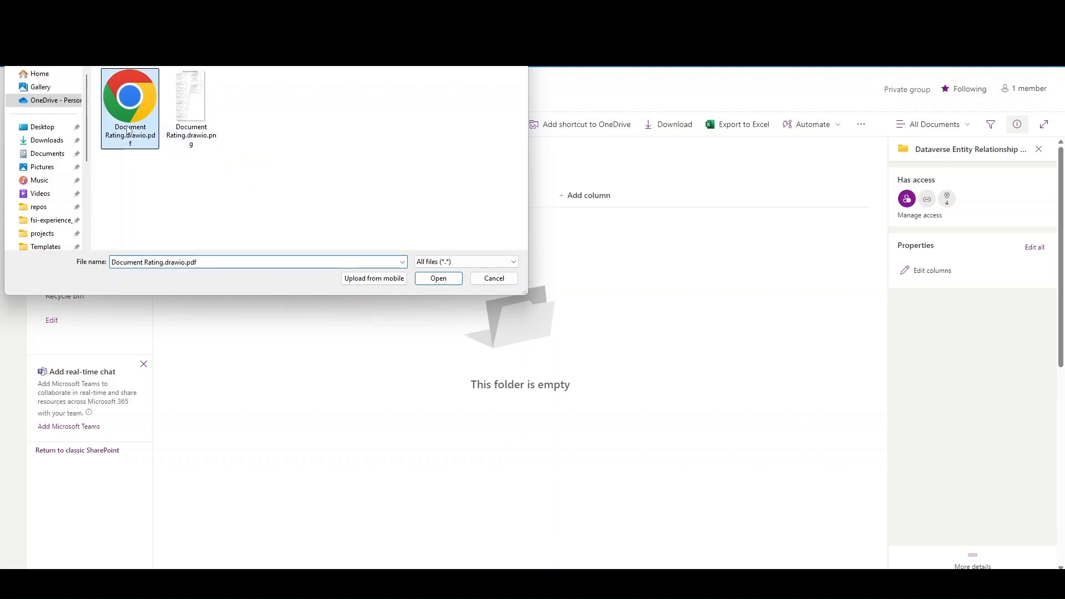
click(436, 282)
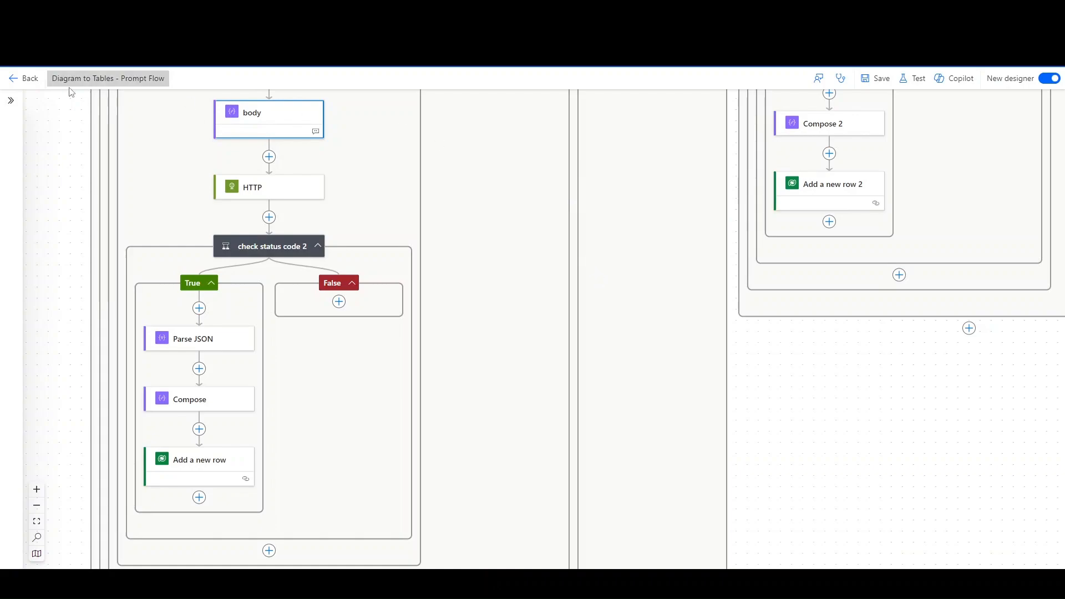
- Leave the flow designer without saving and refresh the 28-day run history of the Diagram to Tables - Prompt Flow
click(15, 80)
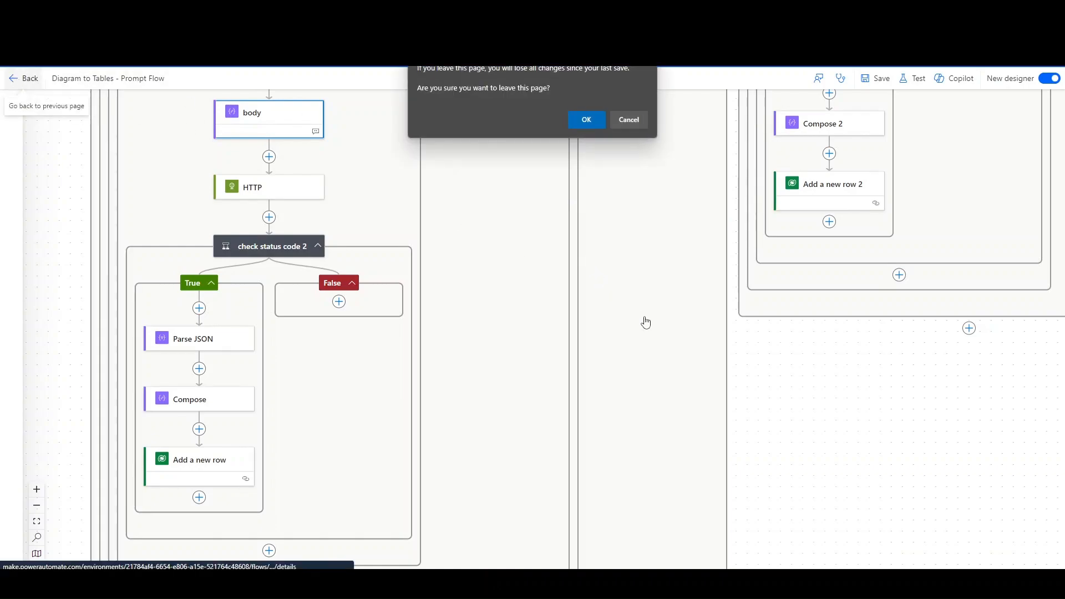
click(586, 119)
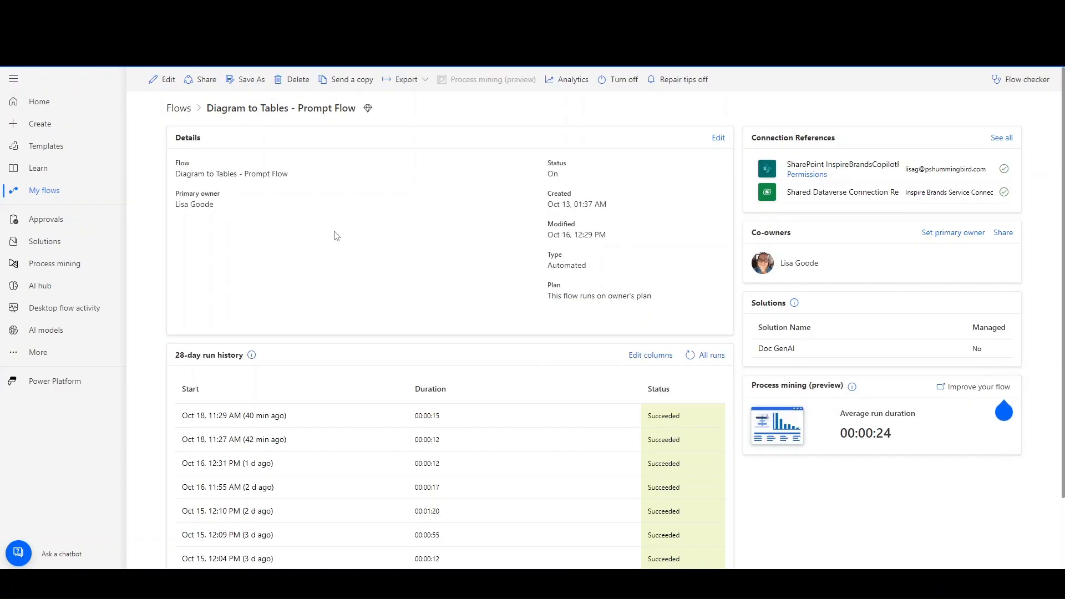
click(692, 360)
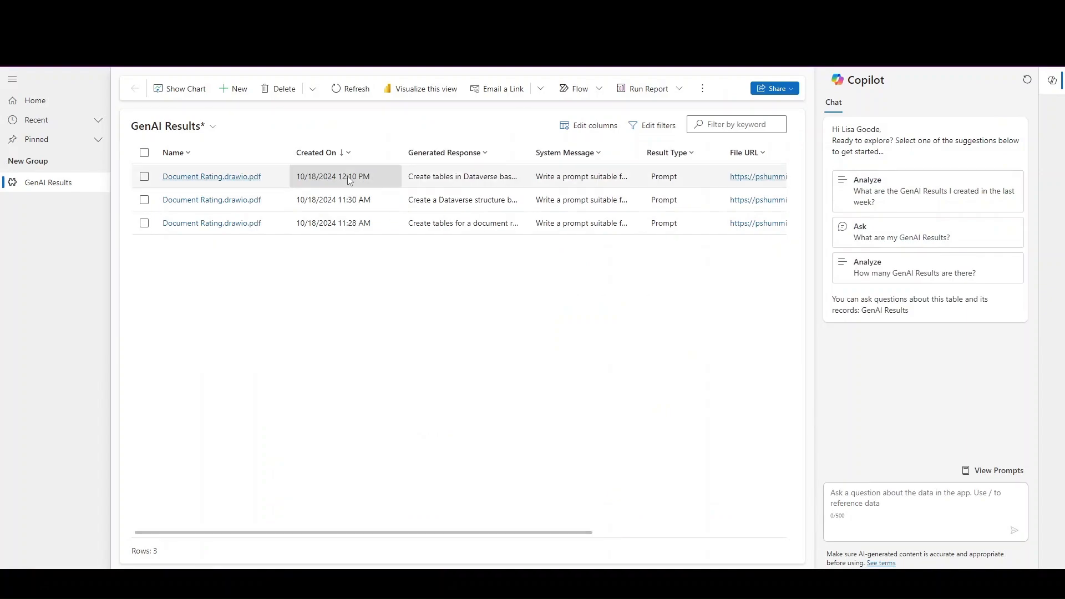
- Open the newest Document Rating.drawio.pdf record in GenAI Results and copy its full Generated Response text
click(218, 179)
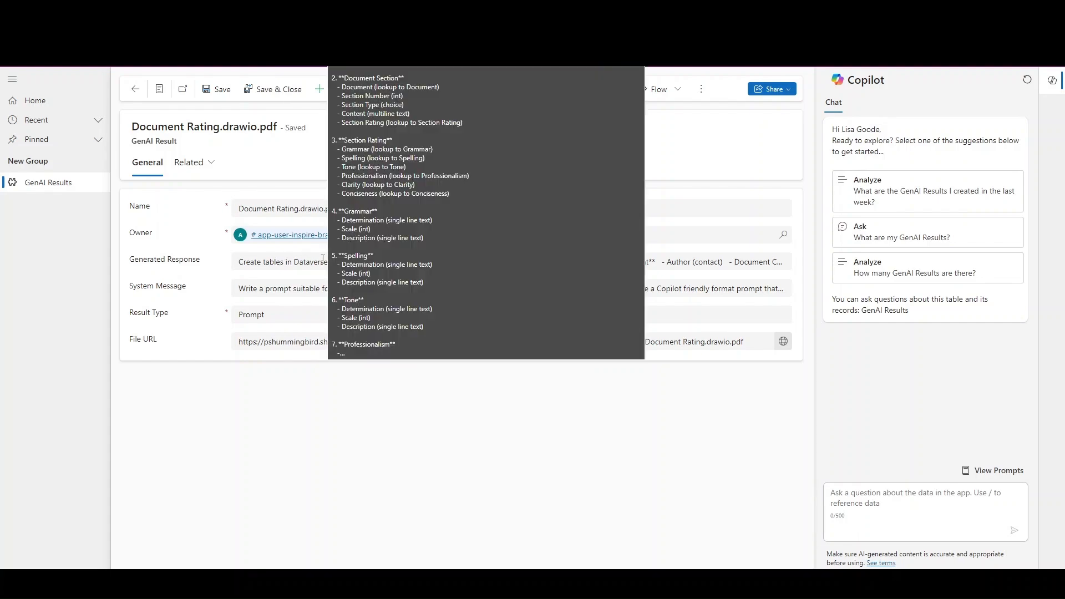
triple_click(319, 262)
key(ctrl+c)
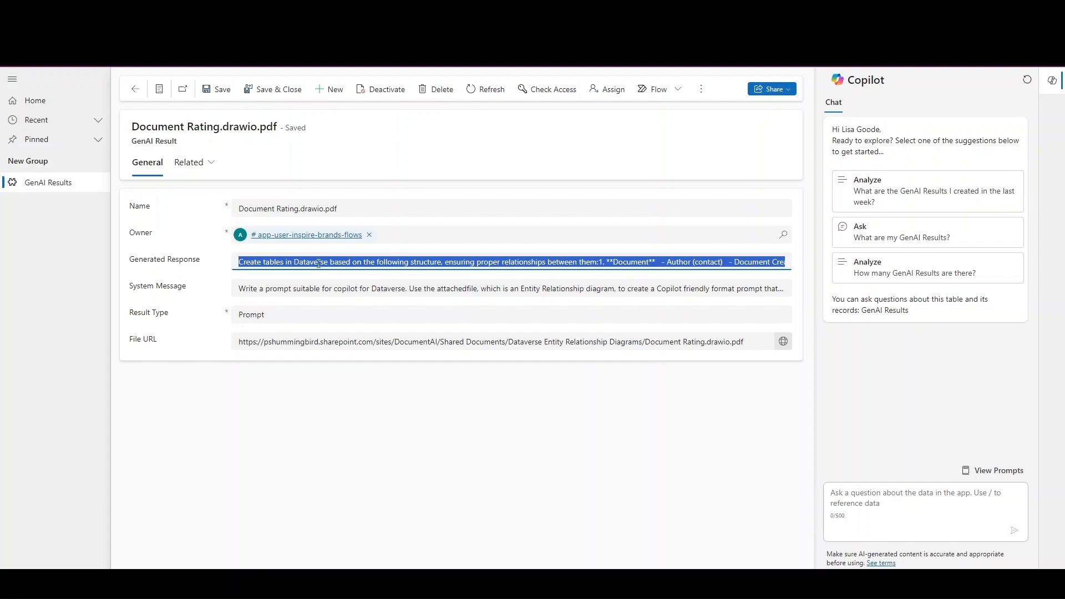
- Switch to Notepad++ and replace all text in the new 25 document with the copied generated response
key(alt+Tab)
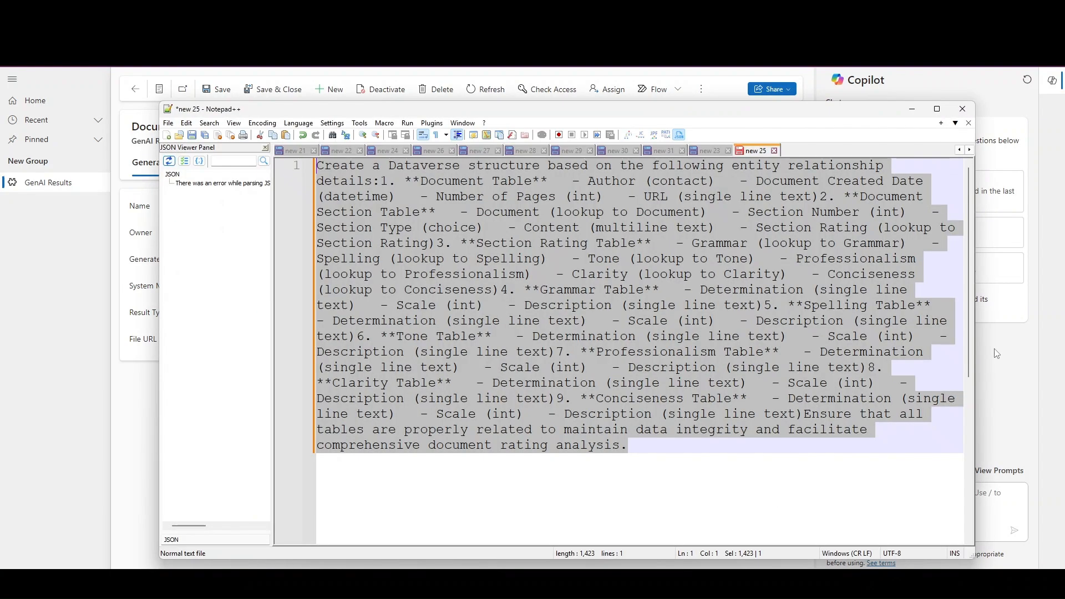
click(714, 369)
key(ctrl+a)
key(ctrl+v)
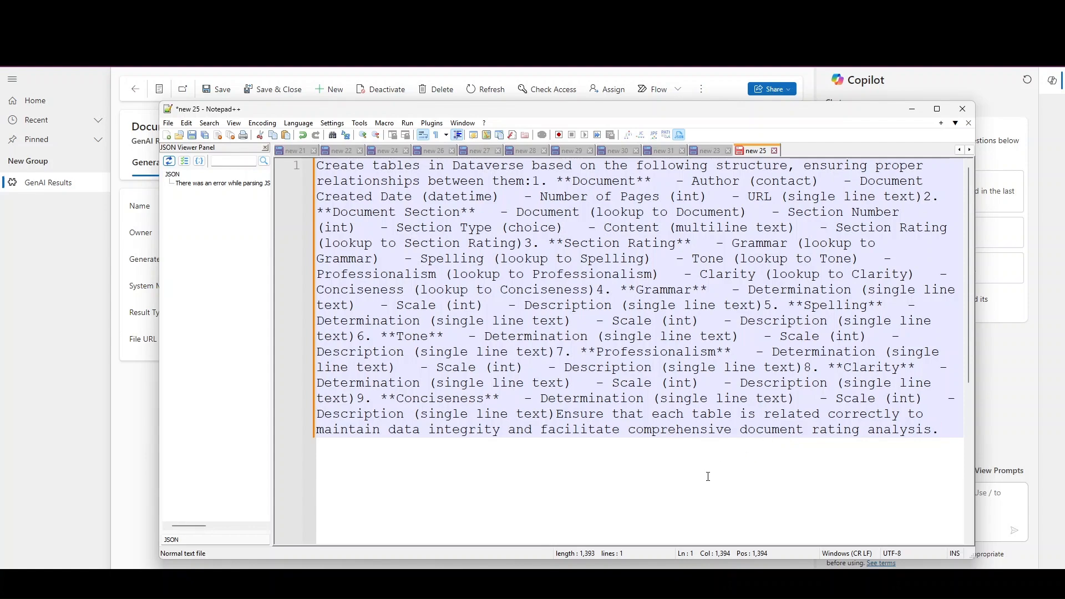
- Highlight the first table name, **Document**, in the pasted prompt to examine how the tables are marked
click(588, 188)
double_click(593, 182)
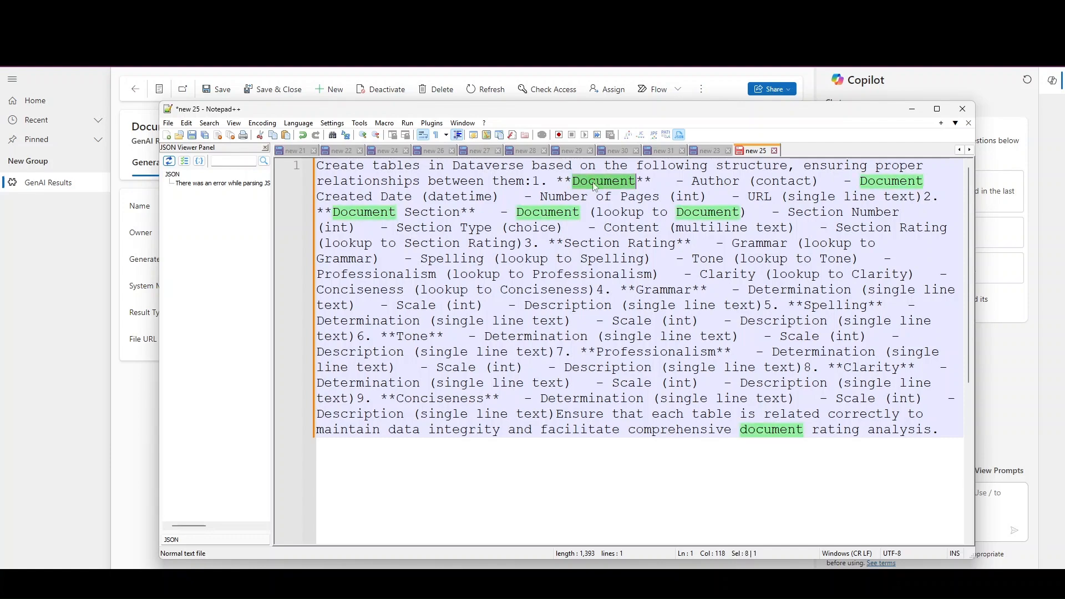
drag(556, 182, 661, 183)
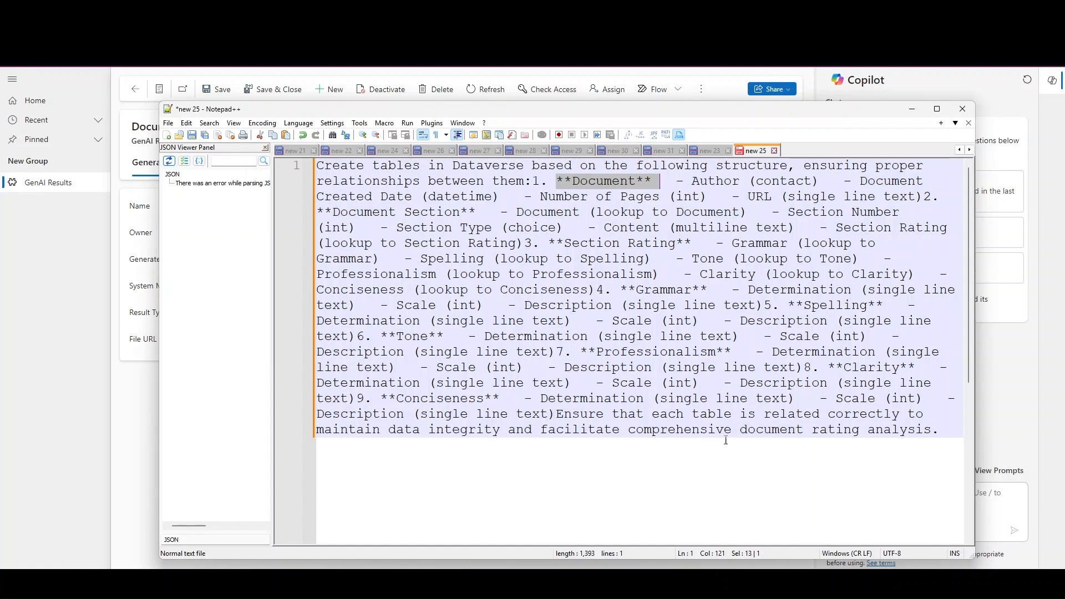
- Highlight the prompt's closing sentence about relating each table correctly, and select the entire prompt text for reuse
click(899, 197)
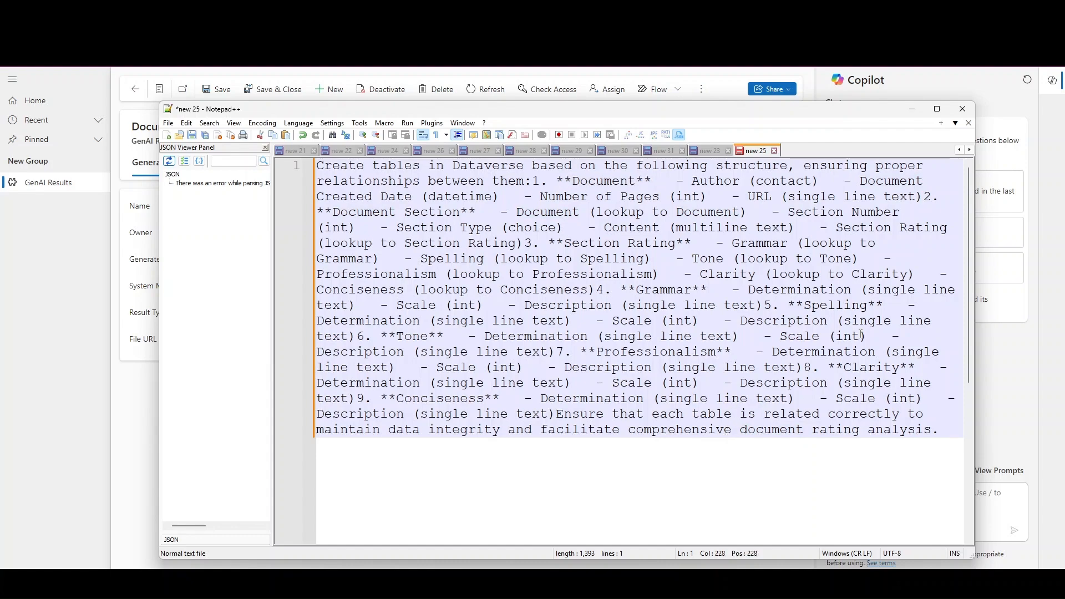
click(436, 194)
click(861, 197)
drag(557, 414, 734, 511)
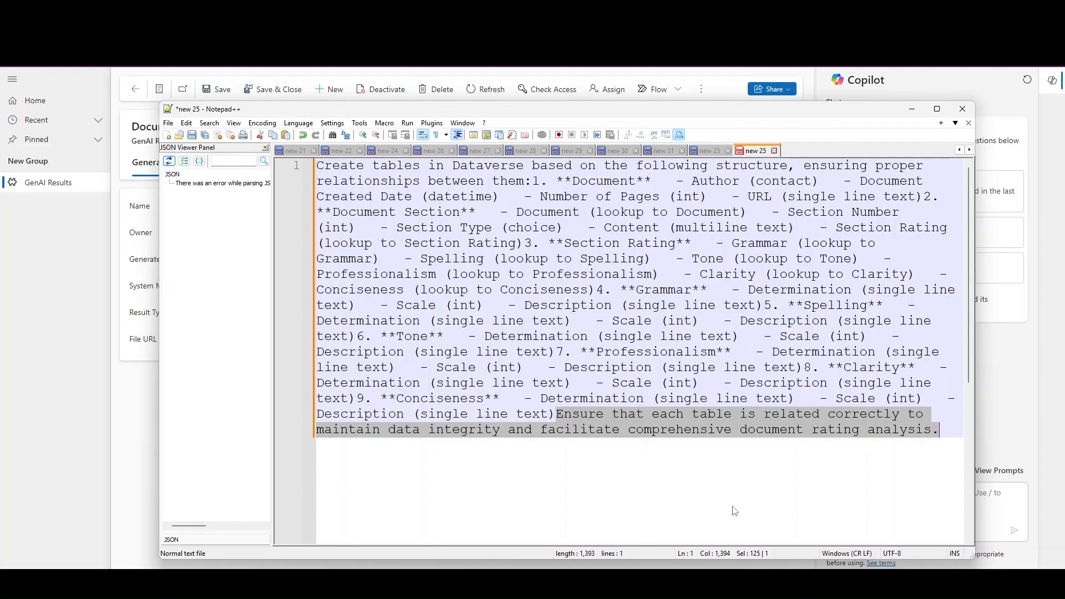
drag(942, 430, 270, 133)
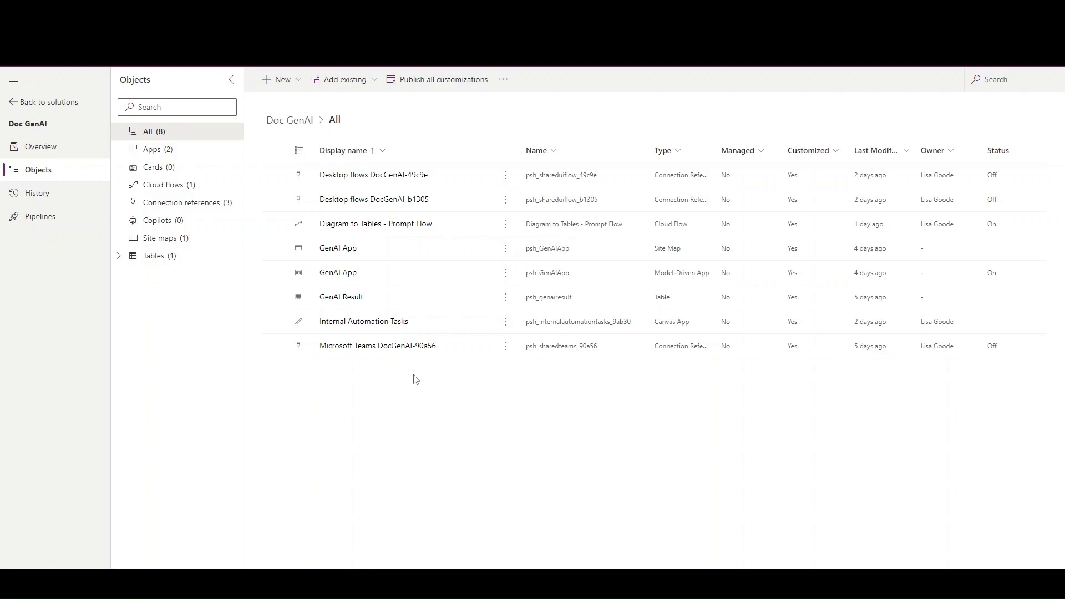
- Start creating new tables in the Doc GenAI solution using the Start with Copilot option
click(298, 85)
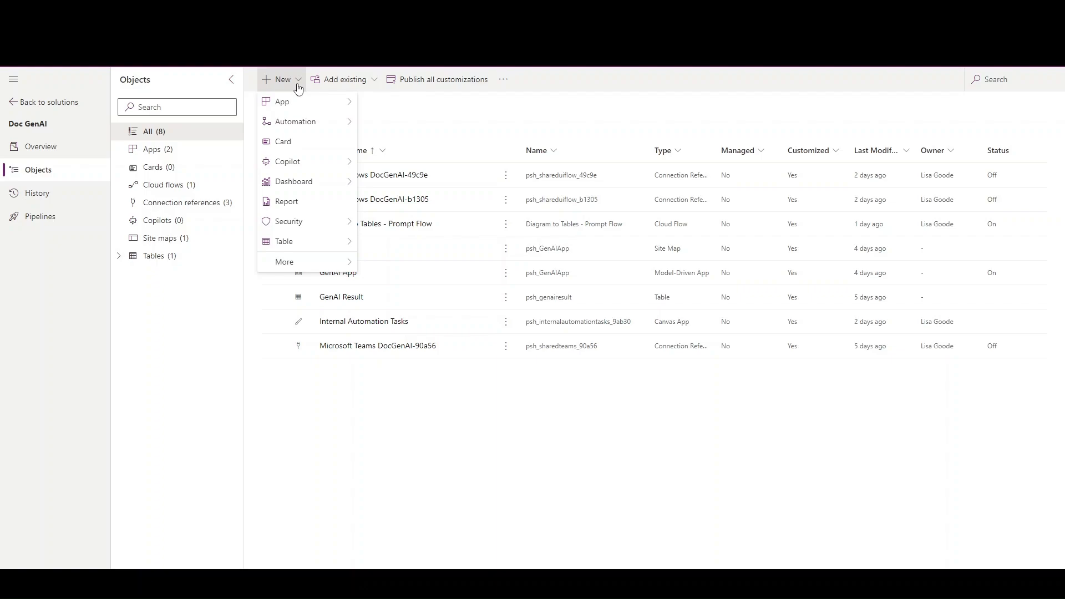
mouse_move(280, 241)
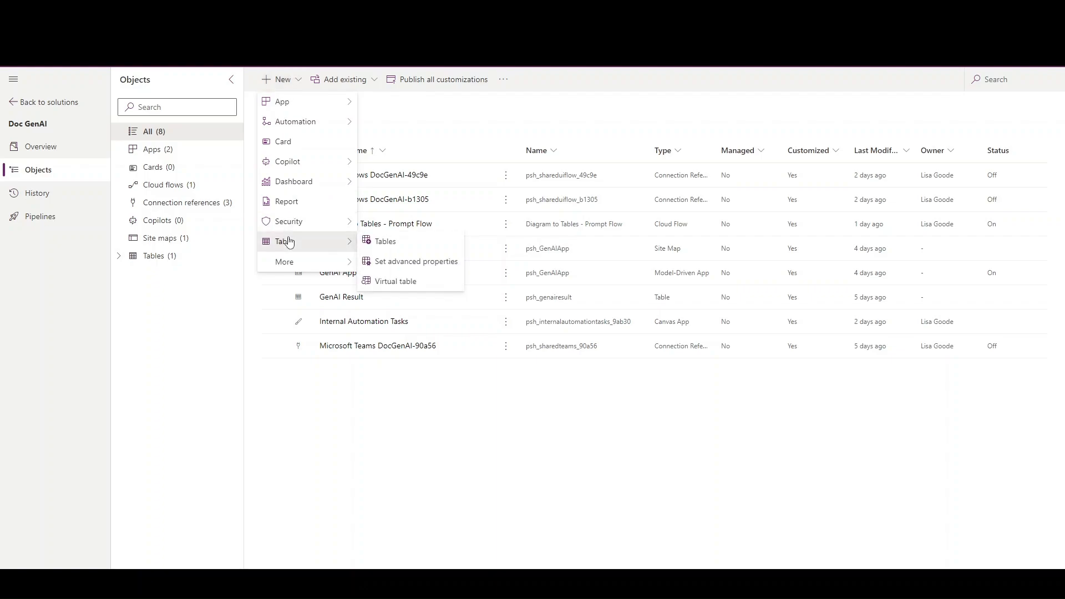
click(387, 244)
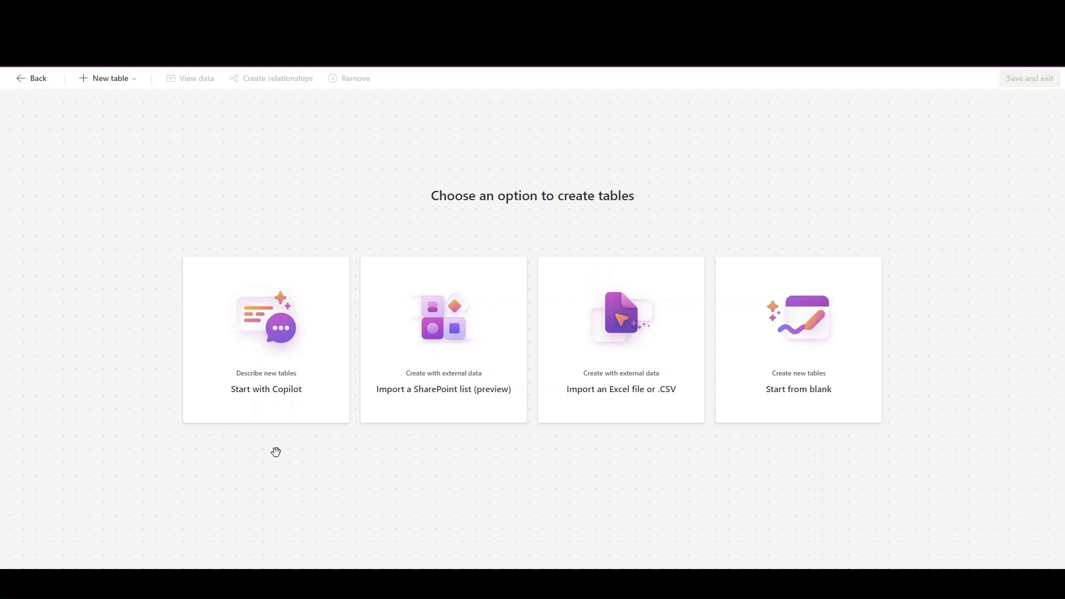
click(266, 340)
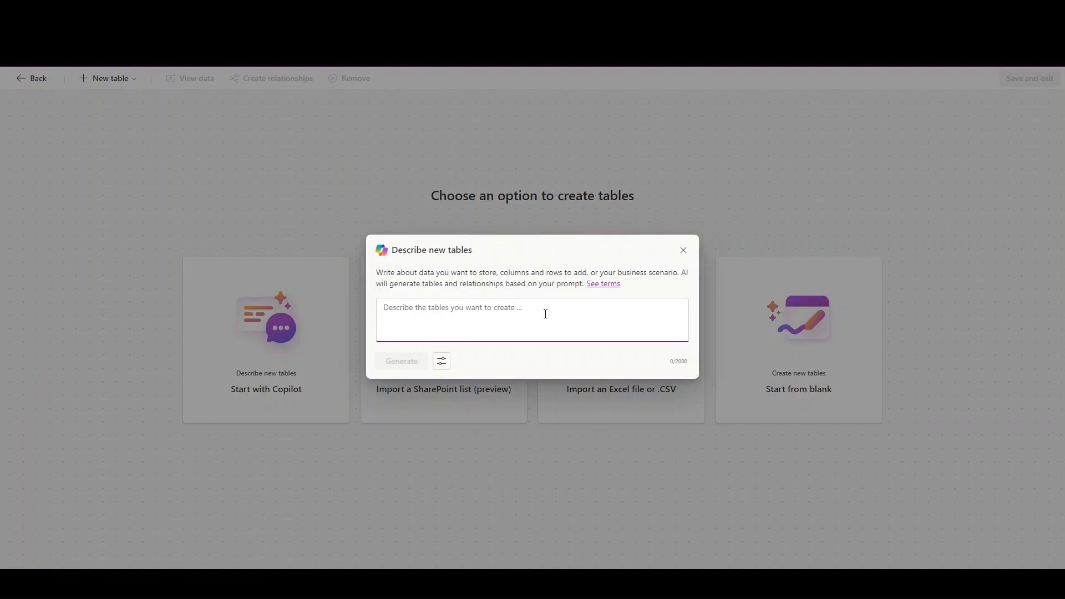
- Generate multiple tables with relationships included, using the copied Dataverse prompt as the table description
click(447, 367)
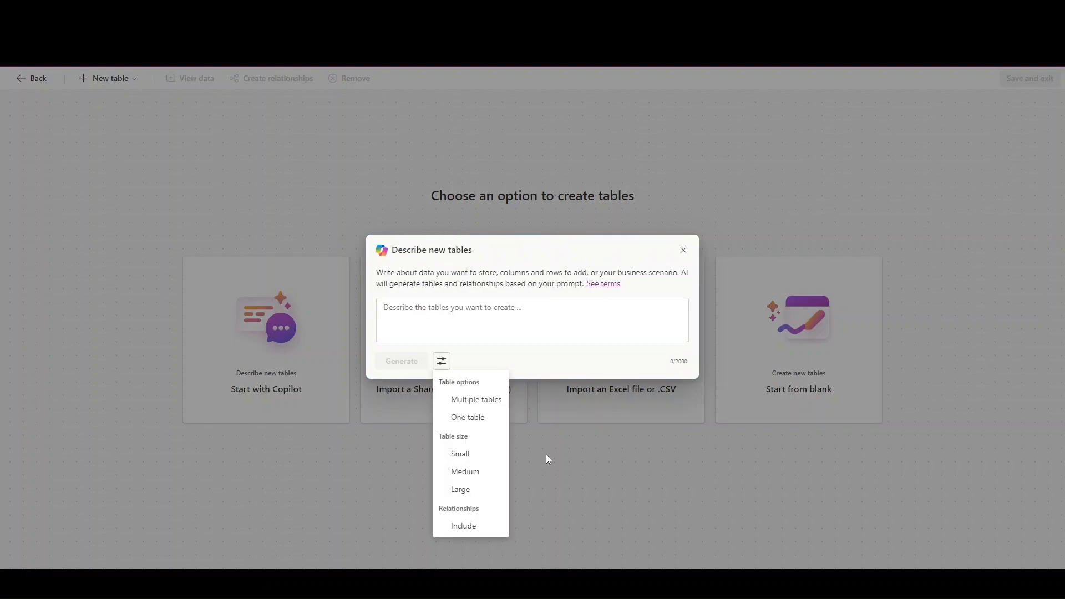
click(466, 405)
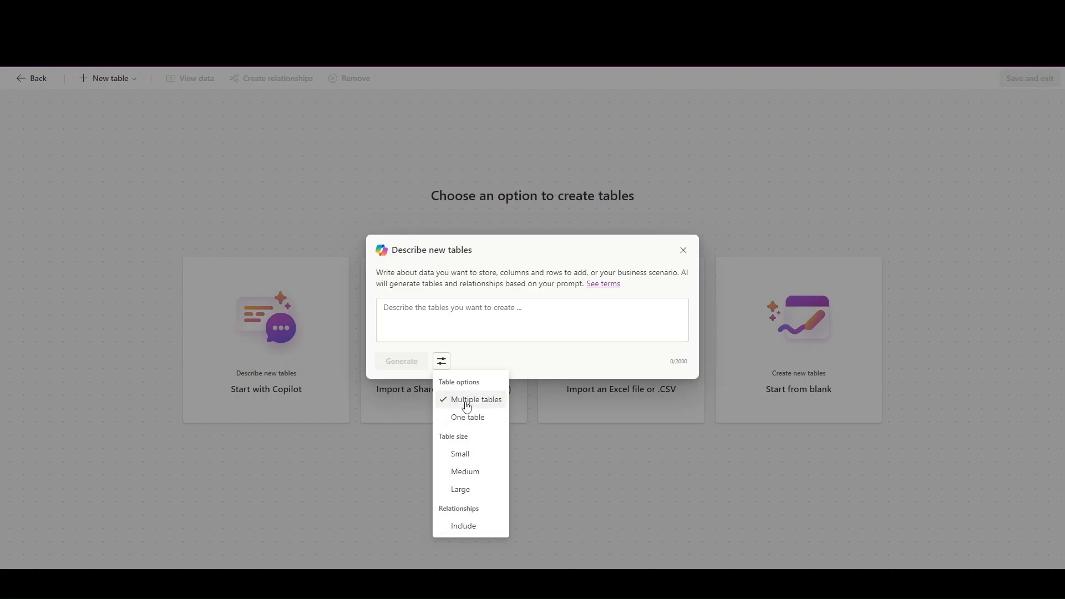
click(460, 527)
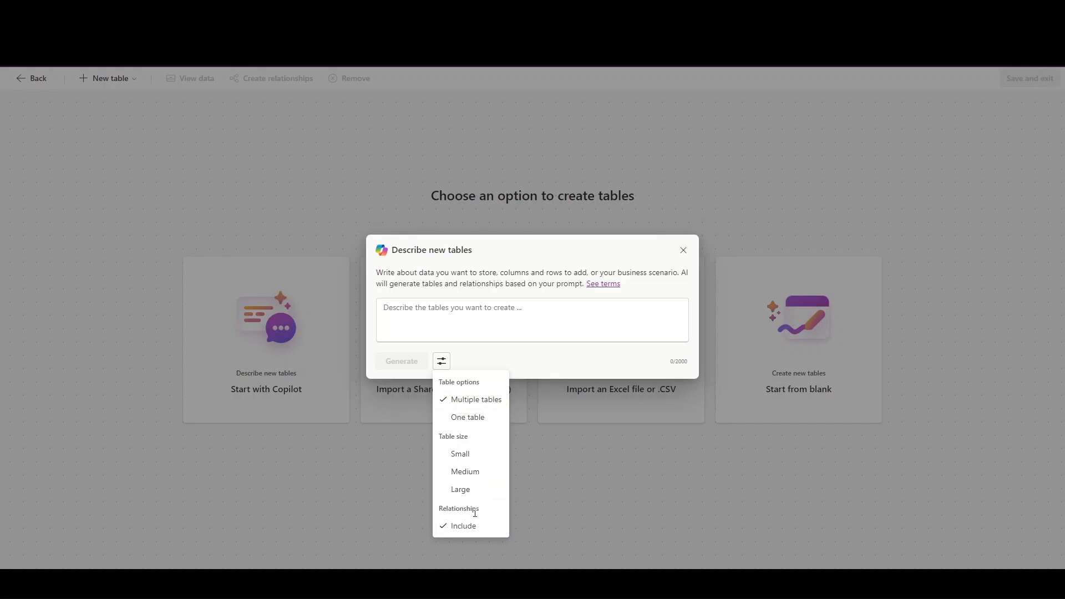
click(487, 321)
key(ctrl+v)
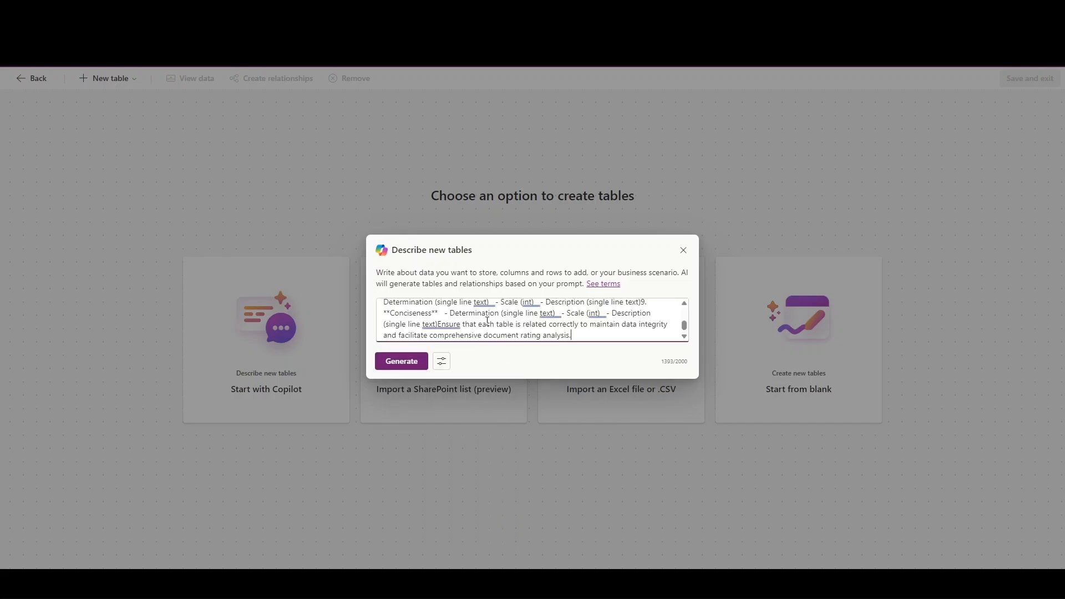
click(403, 362)
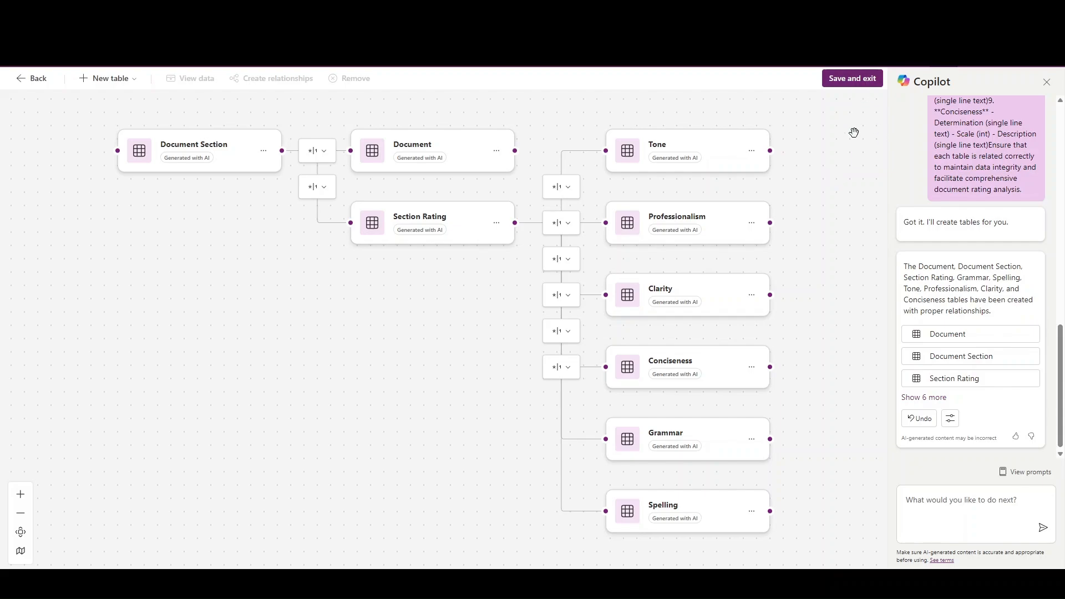
- View the Document Section table's data and check its Document column settings, closing them without changes
click(263, 150)
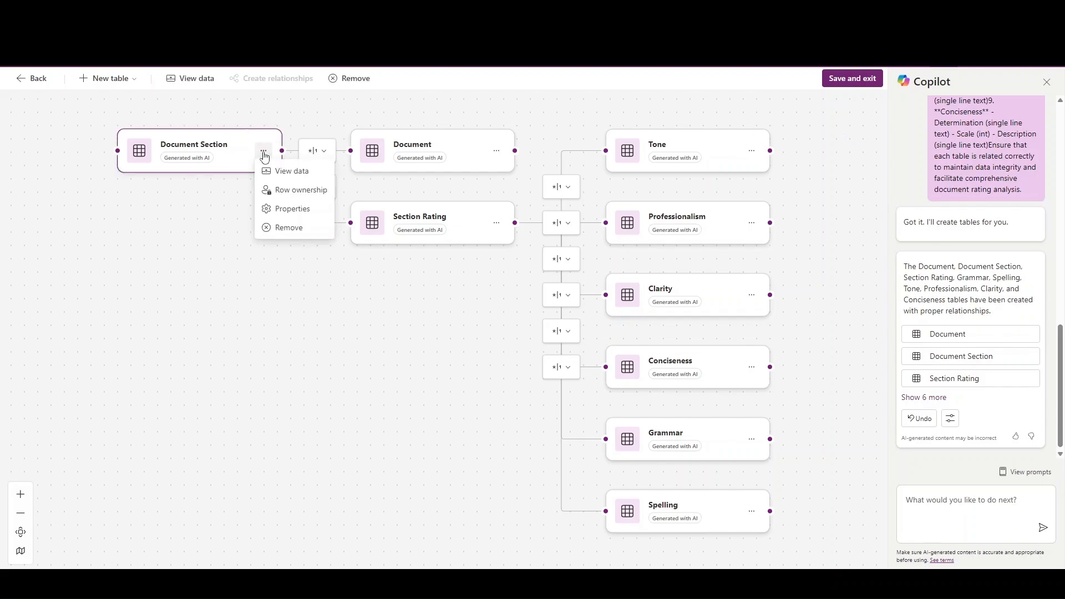
click(271, 170)
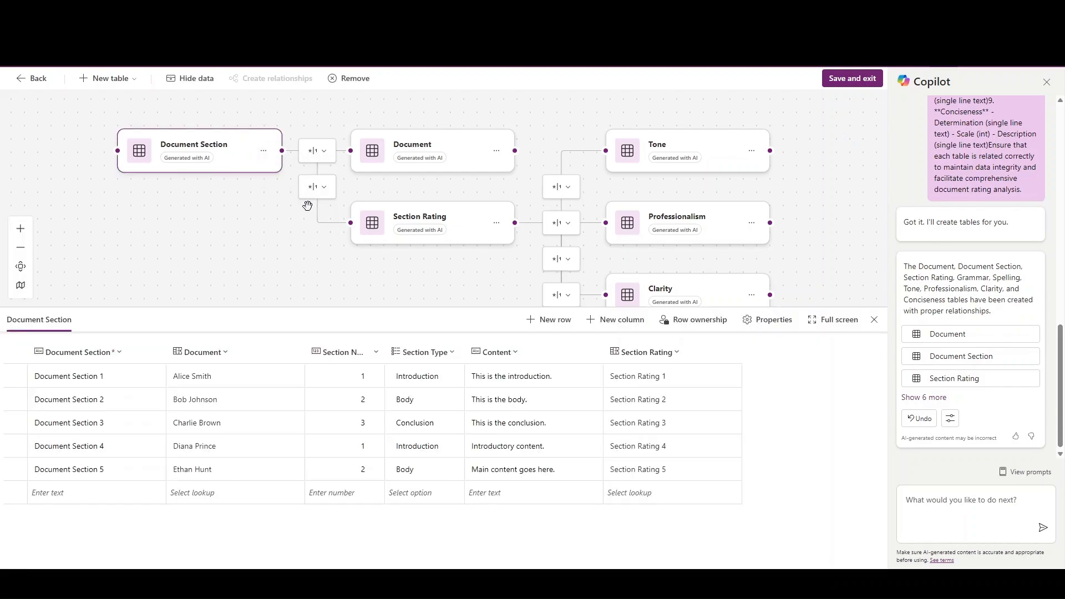
click(225, 360)
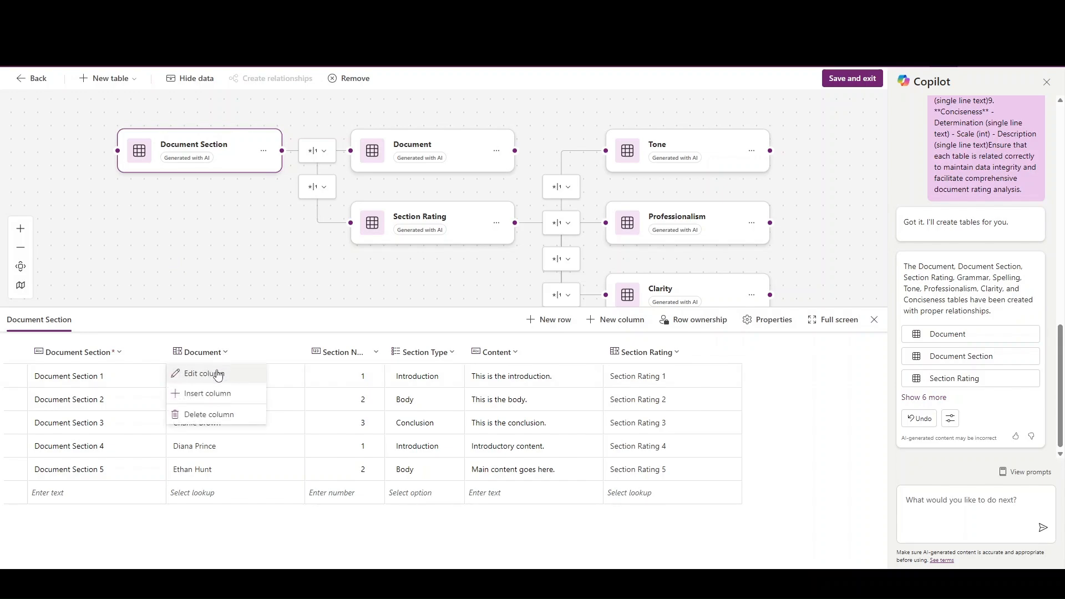
click(216, 371)
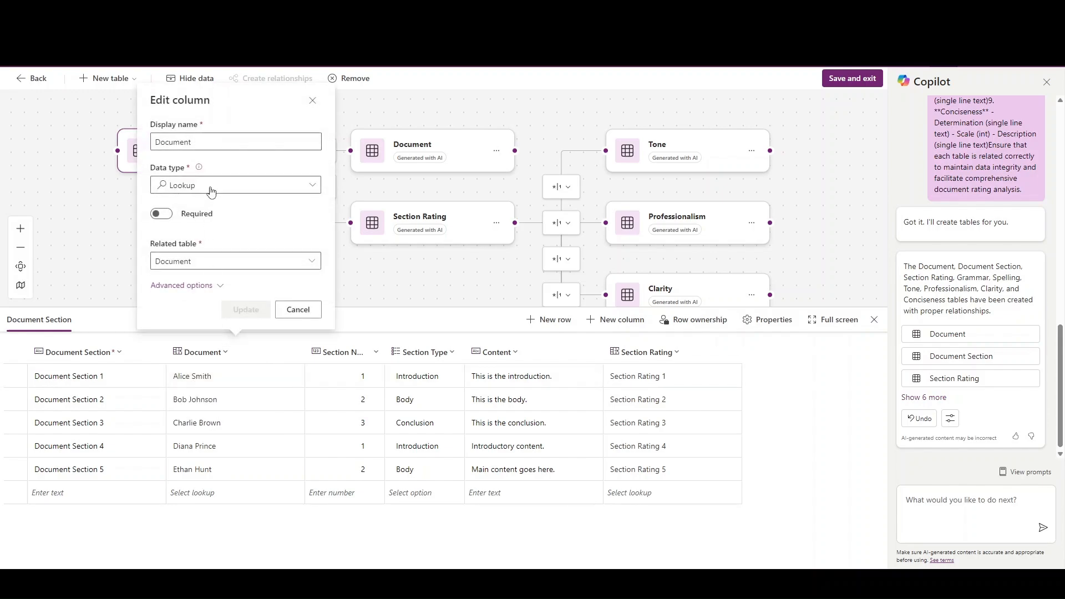
click(297, 309)
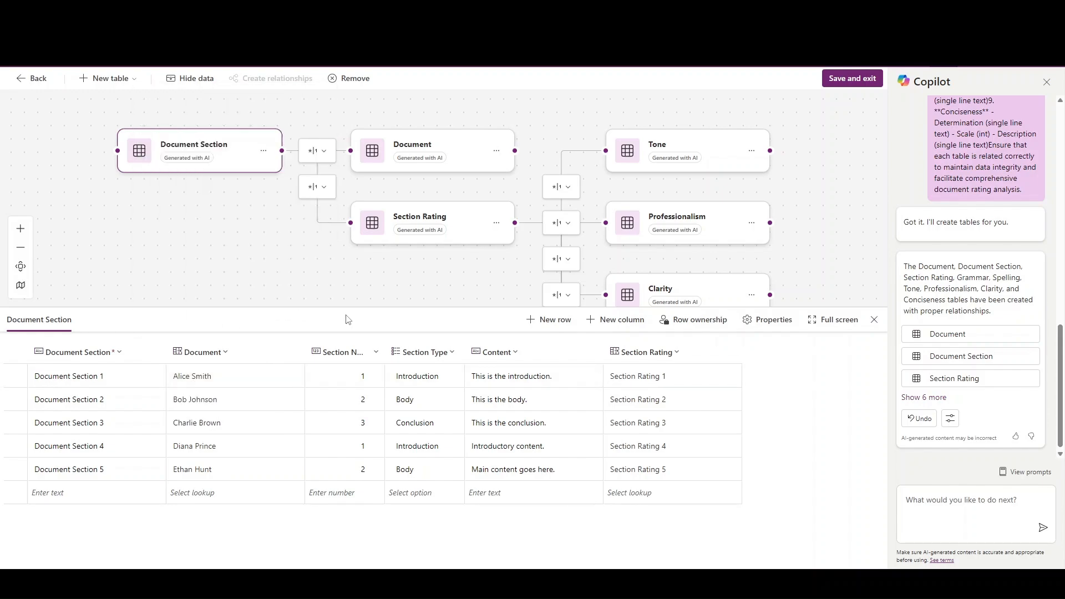
- Inspect the section number and Section Type values in Document Section, and compare them with "Section Type (choice)" in the Copilot prompt
click(367, 372)
click(366, 401)
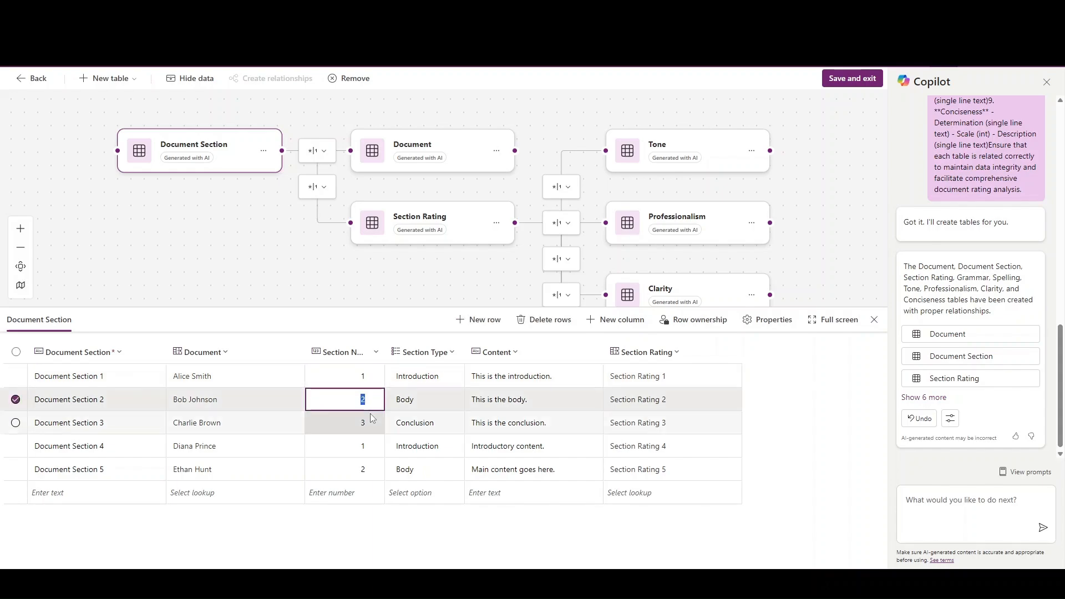
click(431, 378)
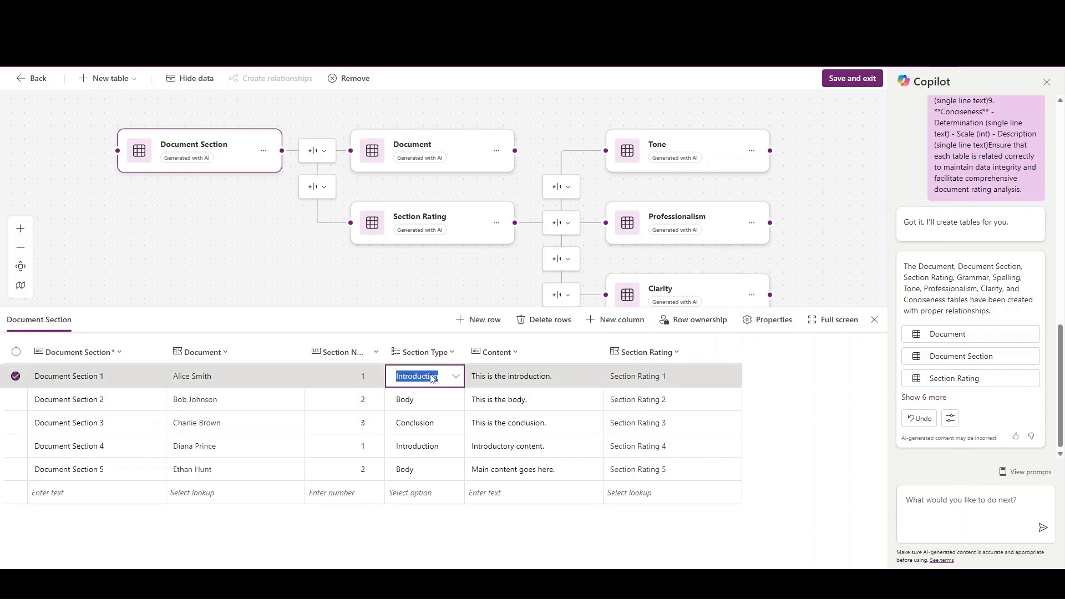
scroll(957, 175, up, 6)
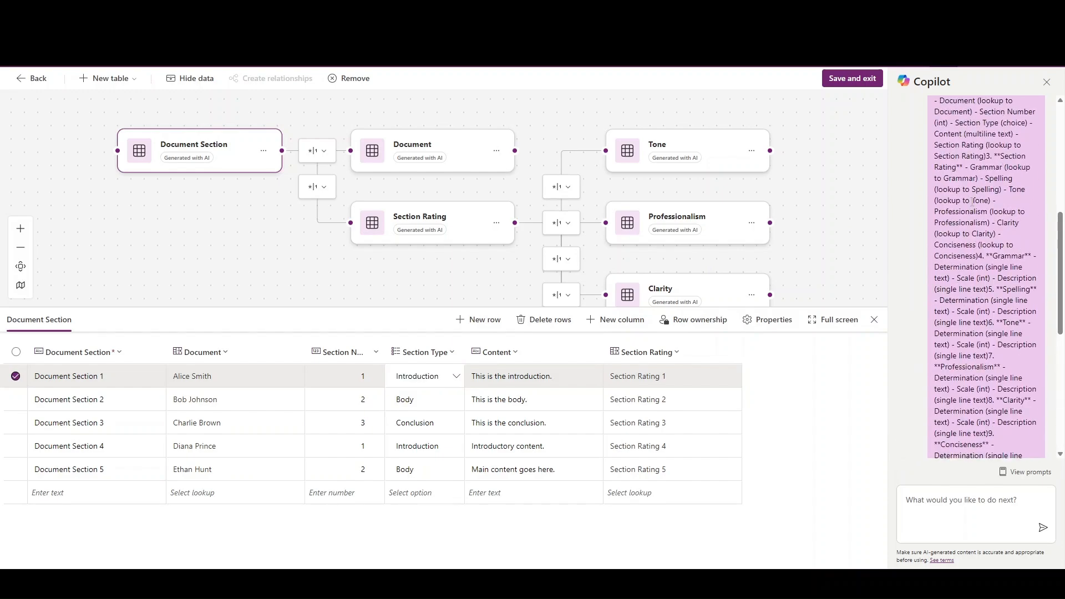
drag(956, 125, 1027, 123)
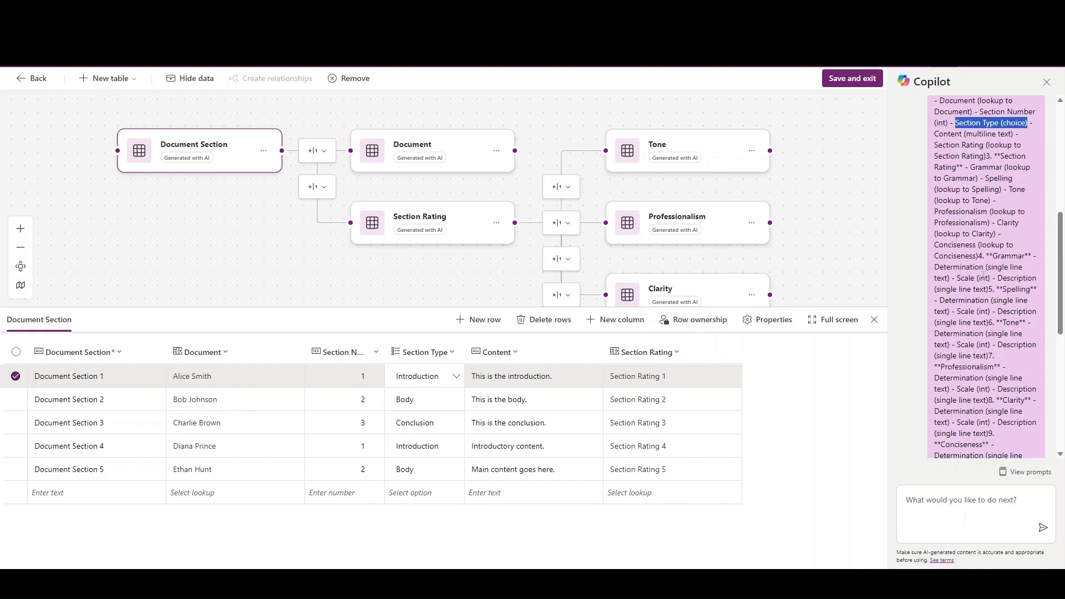
click(1023, 123)
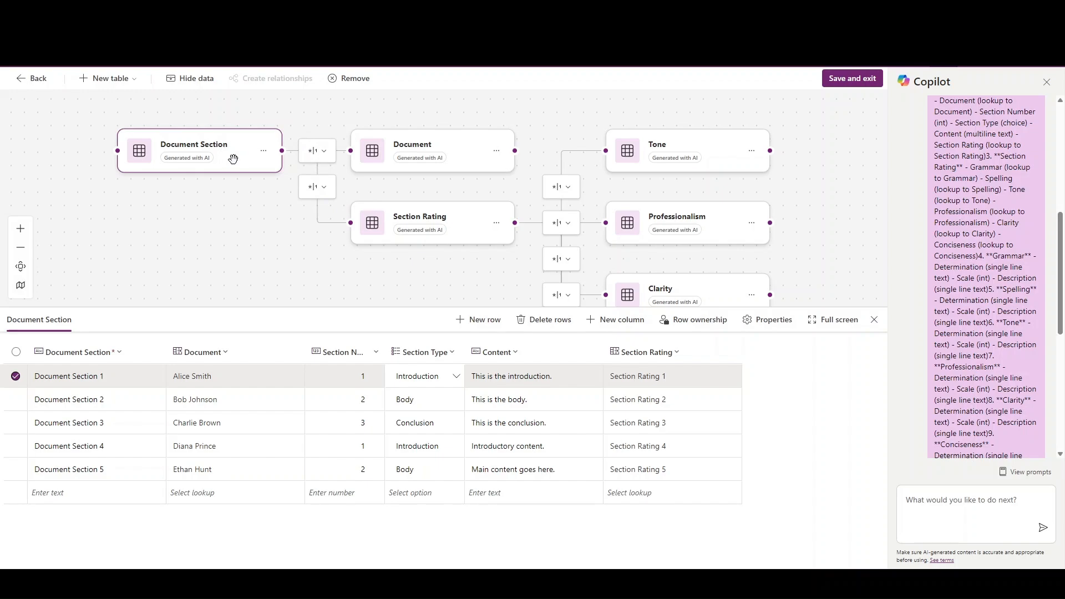
- Show the Section Rating table's data and examine its columns and relationships in the diagram
click(470, 220)
click(495, 225)
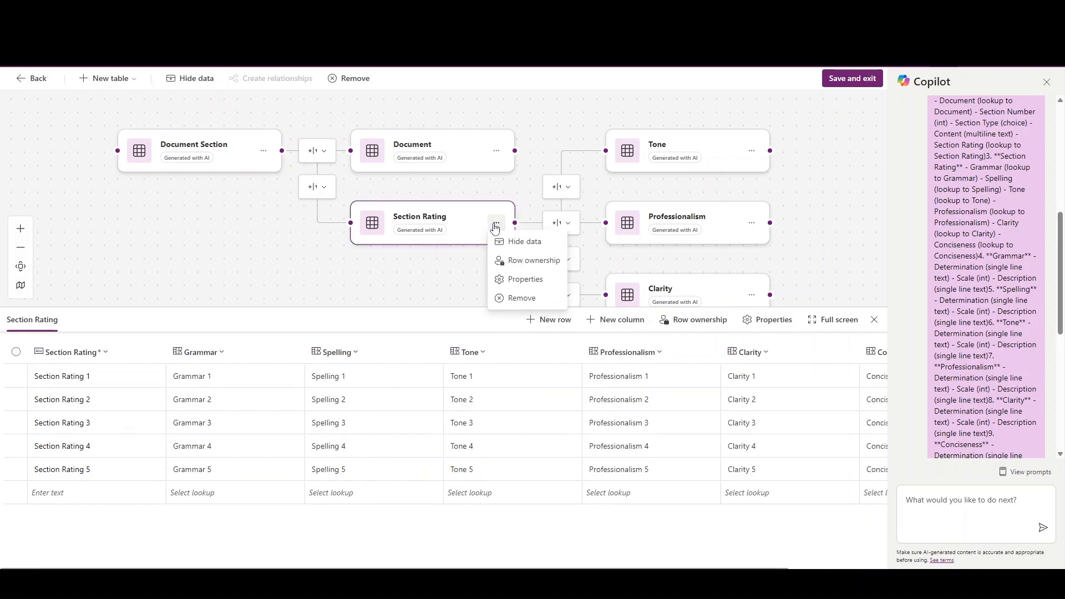
click(449, 218)
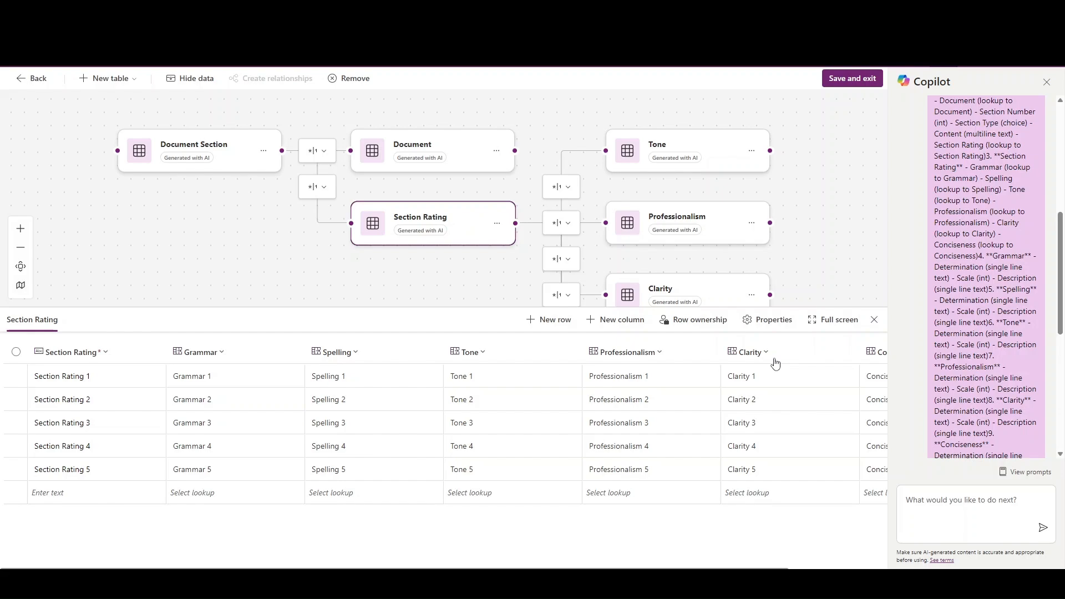
scroll(813, 193, down, 2)
scroll(812, 196, up, 2)
scroll(812, 197, up, 2)
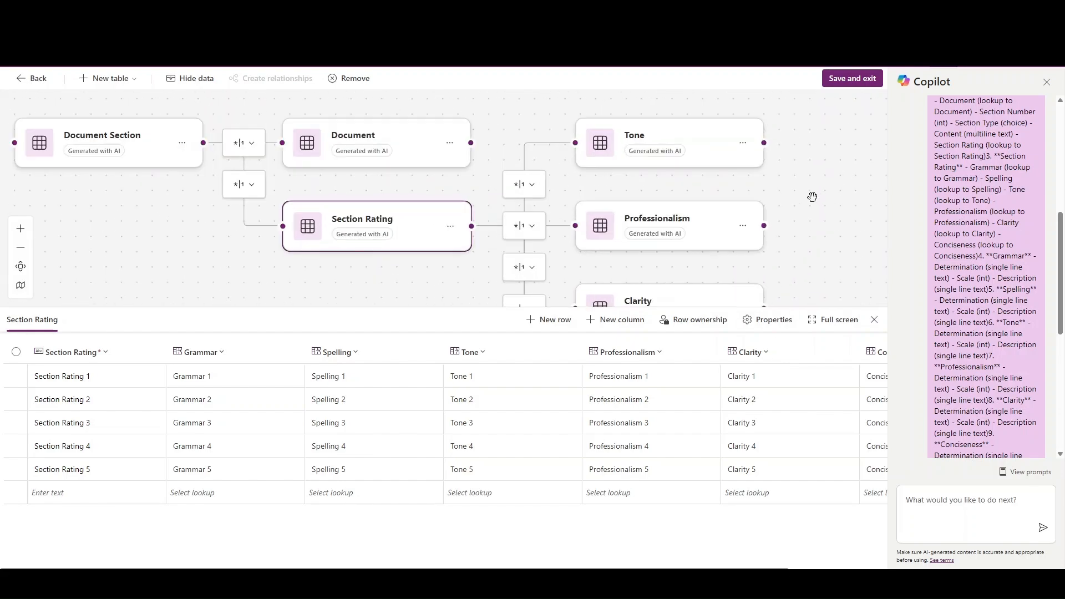
- Check the settings of the Spelling and Clarity columns in Section Rating, closing them without changes
click(357, 352)
click(343, 373)
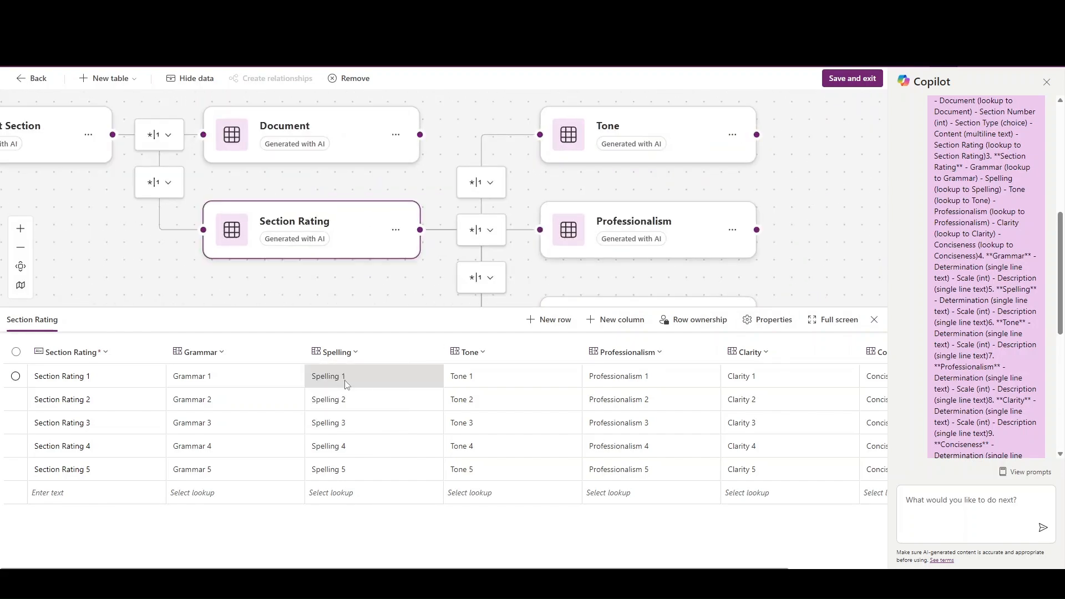
click(438, 309)
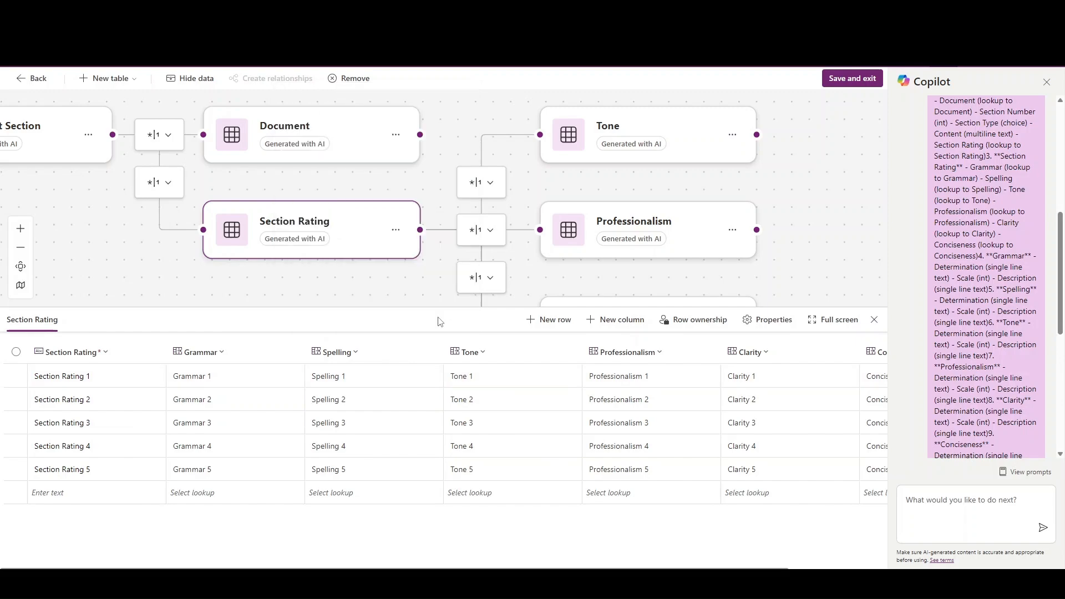
click(751, 353)
click(759, 374)
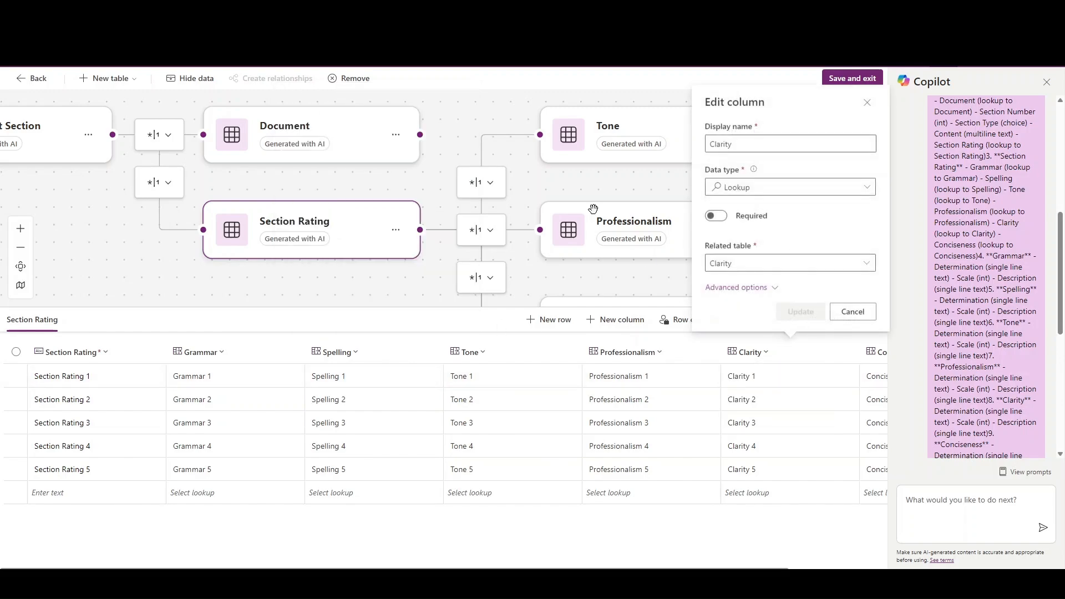
click(854, 312)
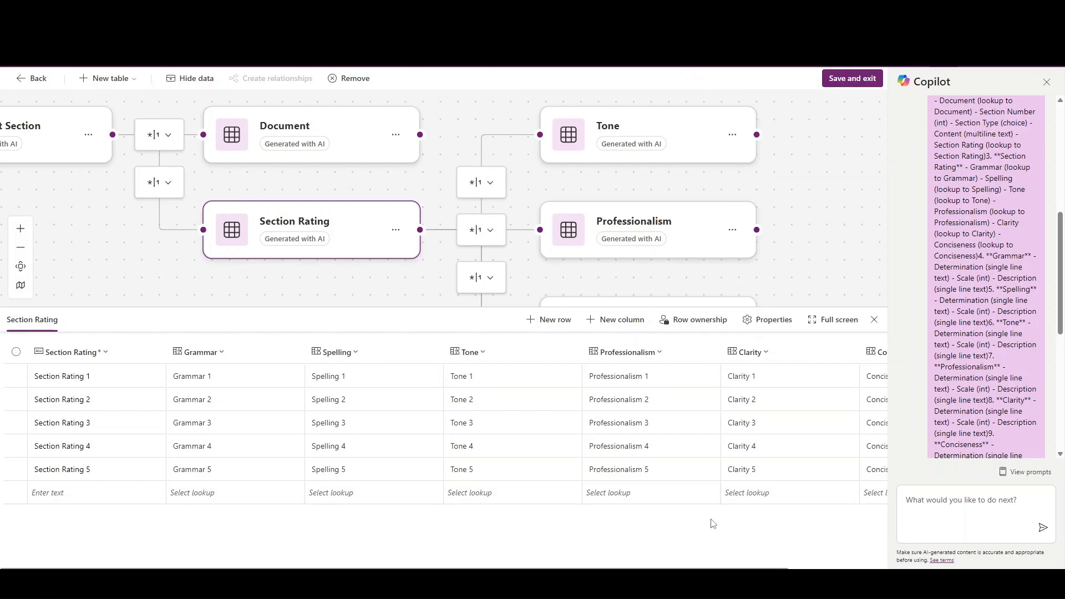
- For the Document table, send Copilot the request "create a new column for Number of Sections which will be whole number"
click(376, 143)
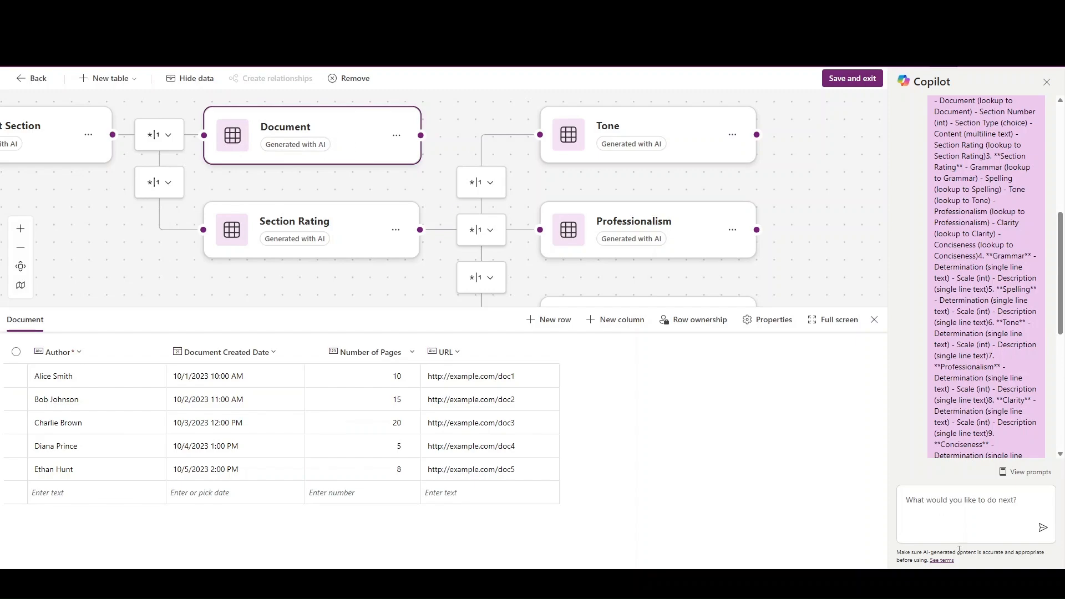
click(945, 502)
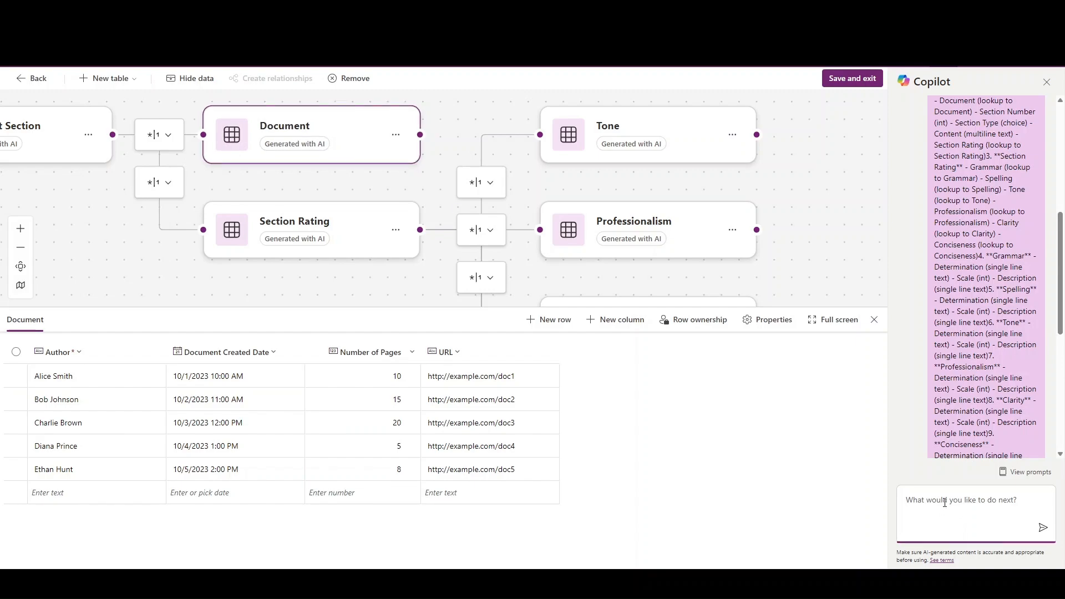
text(create a new)
text( column f)
text(or )
text(nu)
text(Number of Sec)
text(tions)
text( which)
text( will)
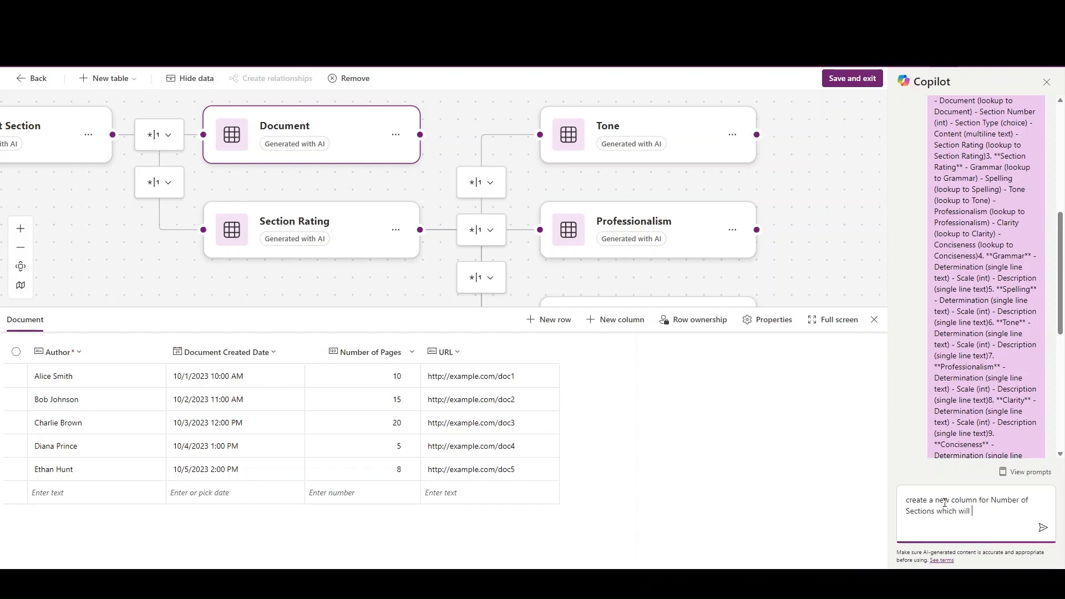
text( be whole number)
click(1043, 529)
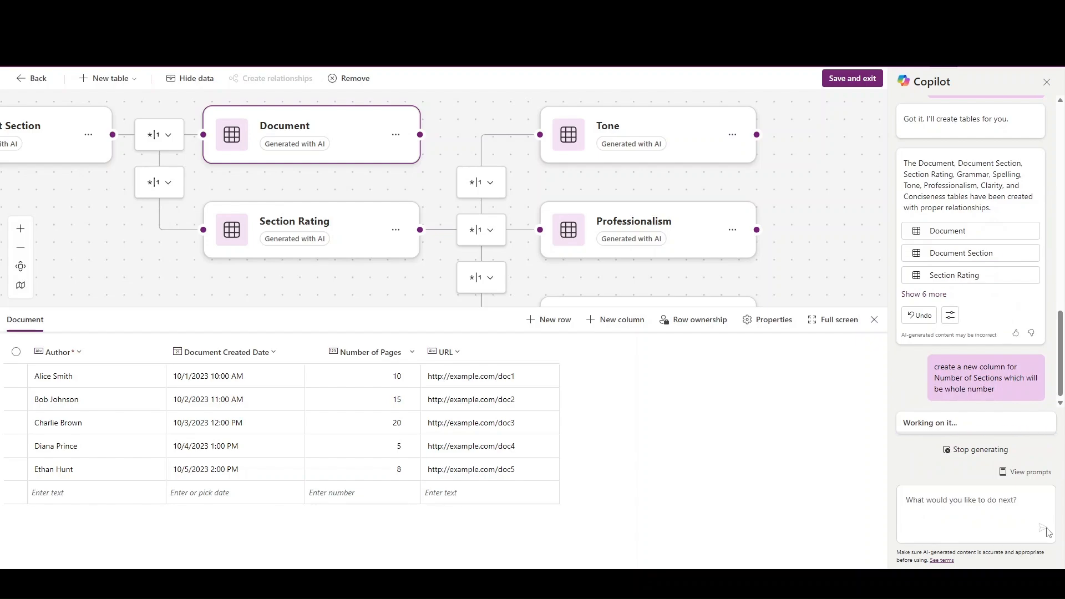
- Check the settings of the Number of Sections column in the Document table, closing them without changes
drag(603, 352, 644, 356)
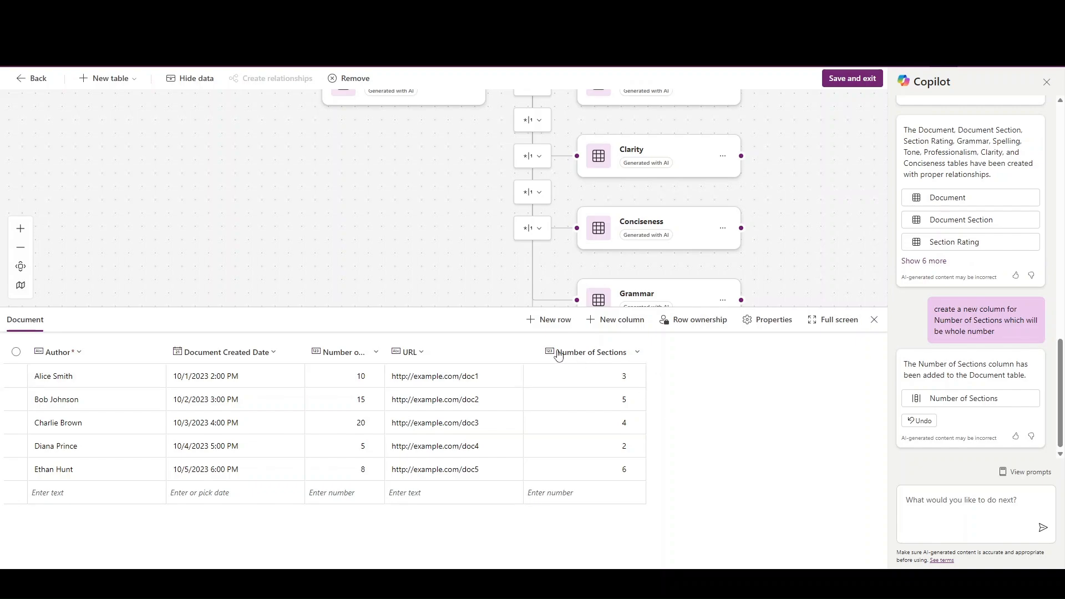
click(635, 353)
click(593, 374)
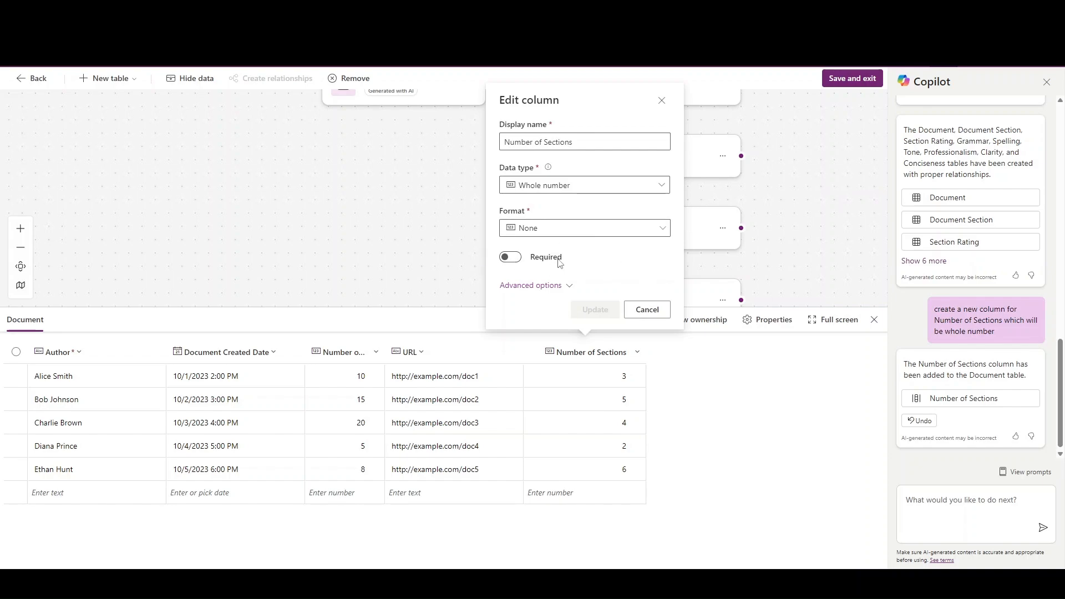
click(657, 313)
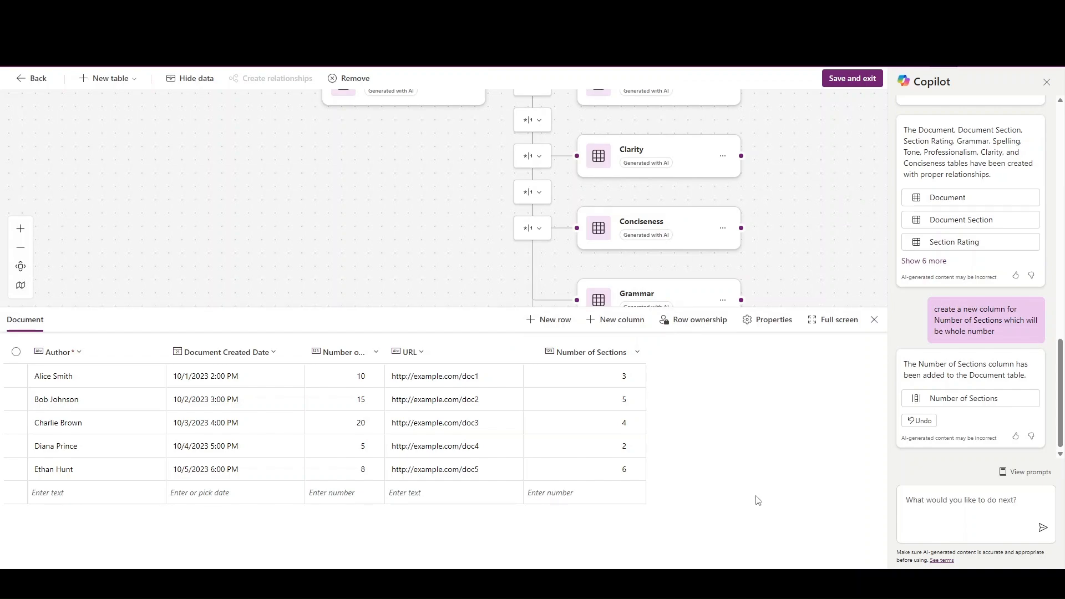
- Hide the Document table's data, save the tables and exit to the Doc GenAI solution, and review its objects list
click(874, 320)
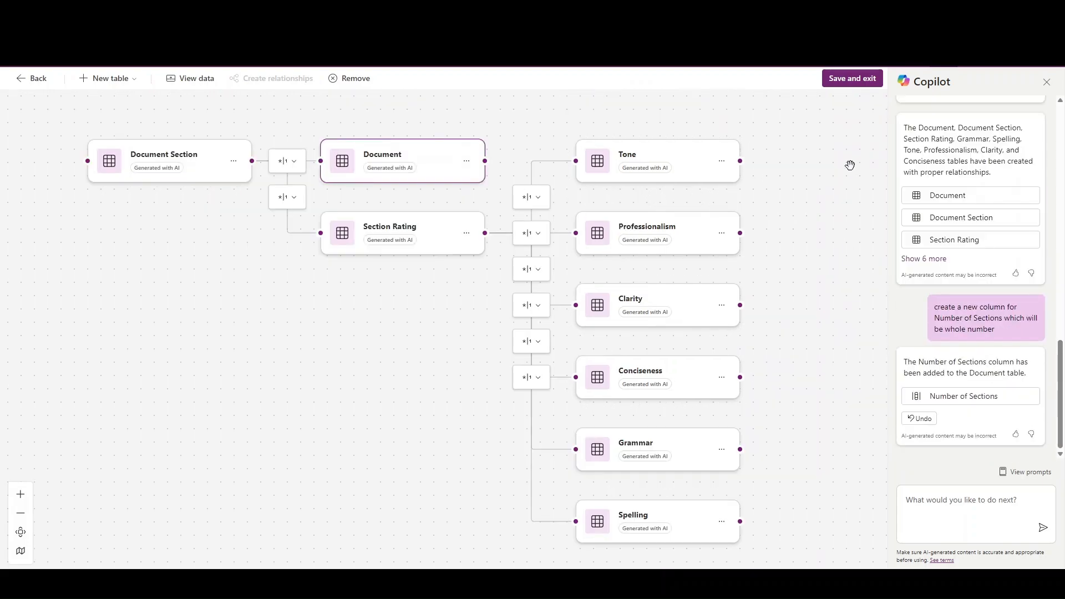
click(850, 89)
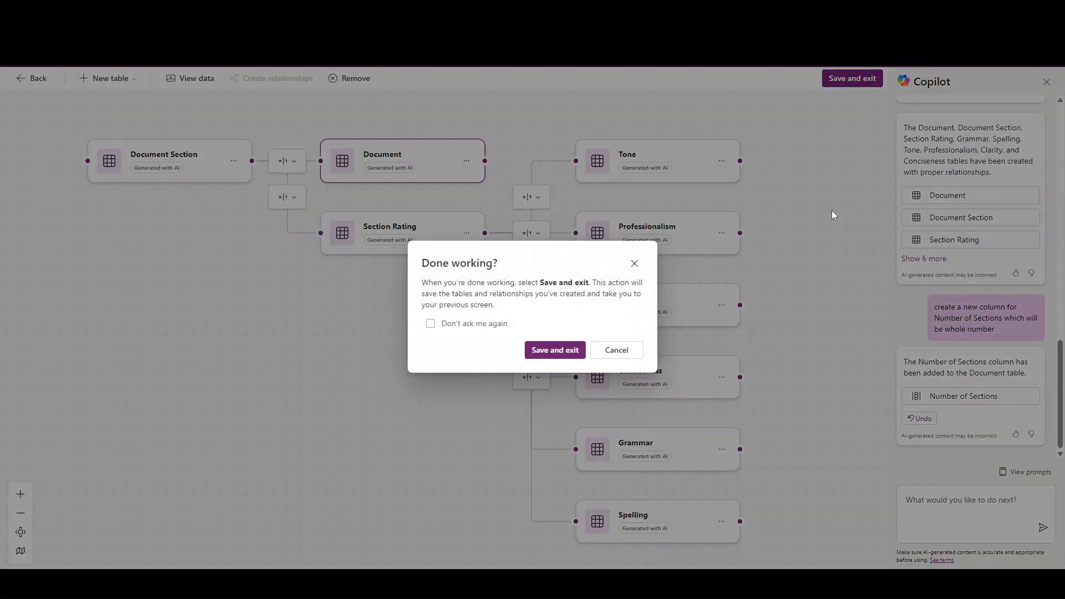
click(552, 351)
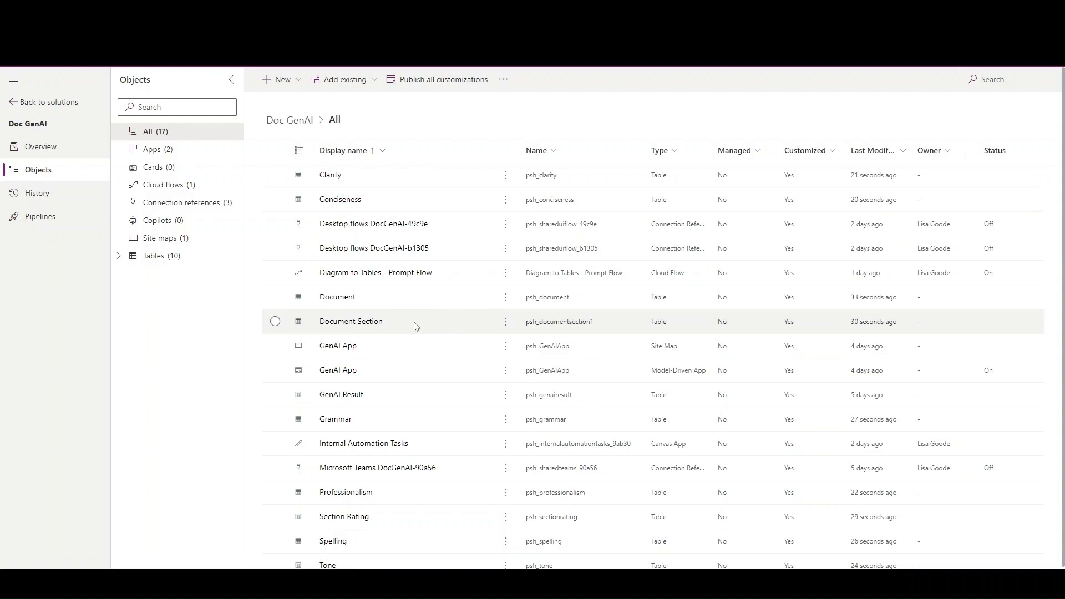
scroll(416, 326, down, 1)
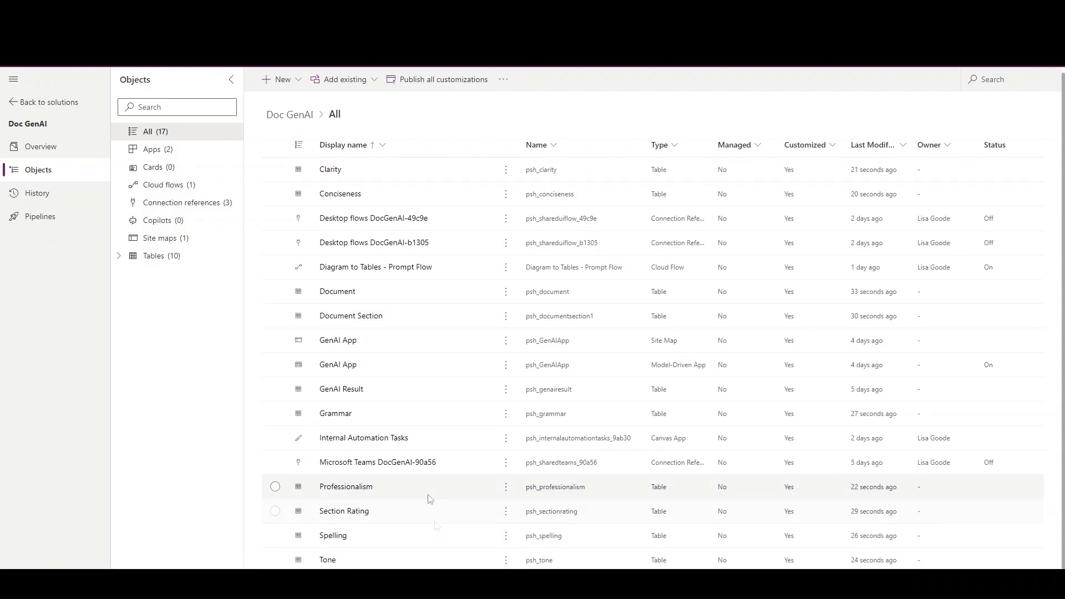